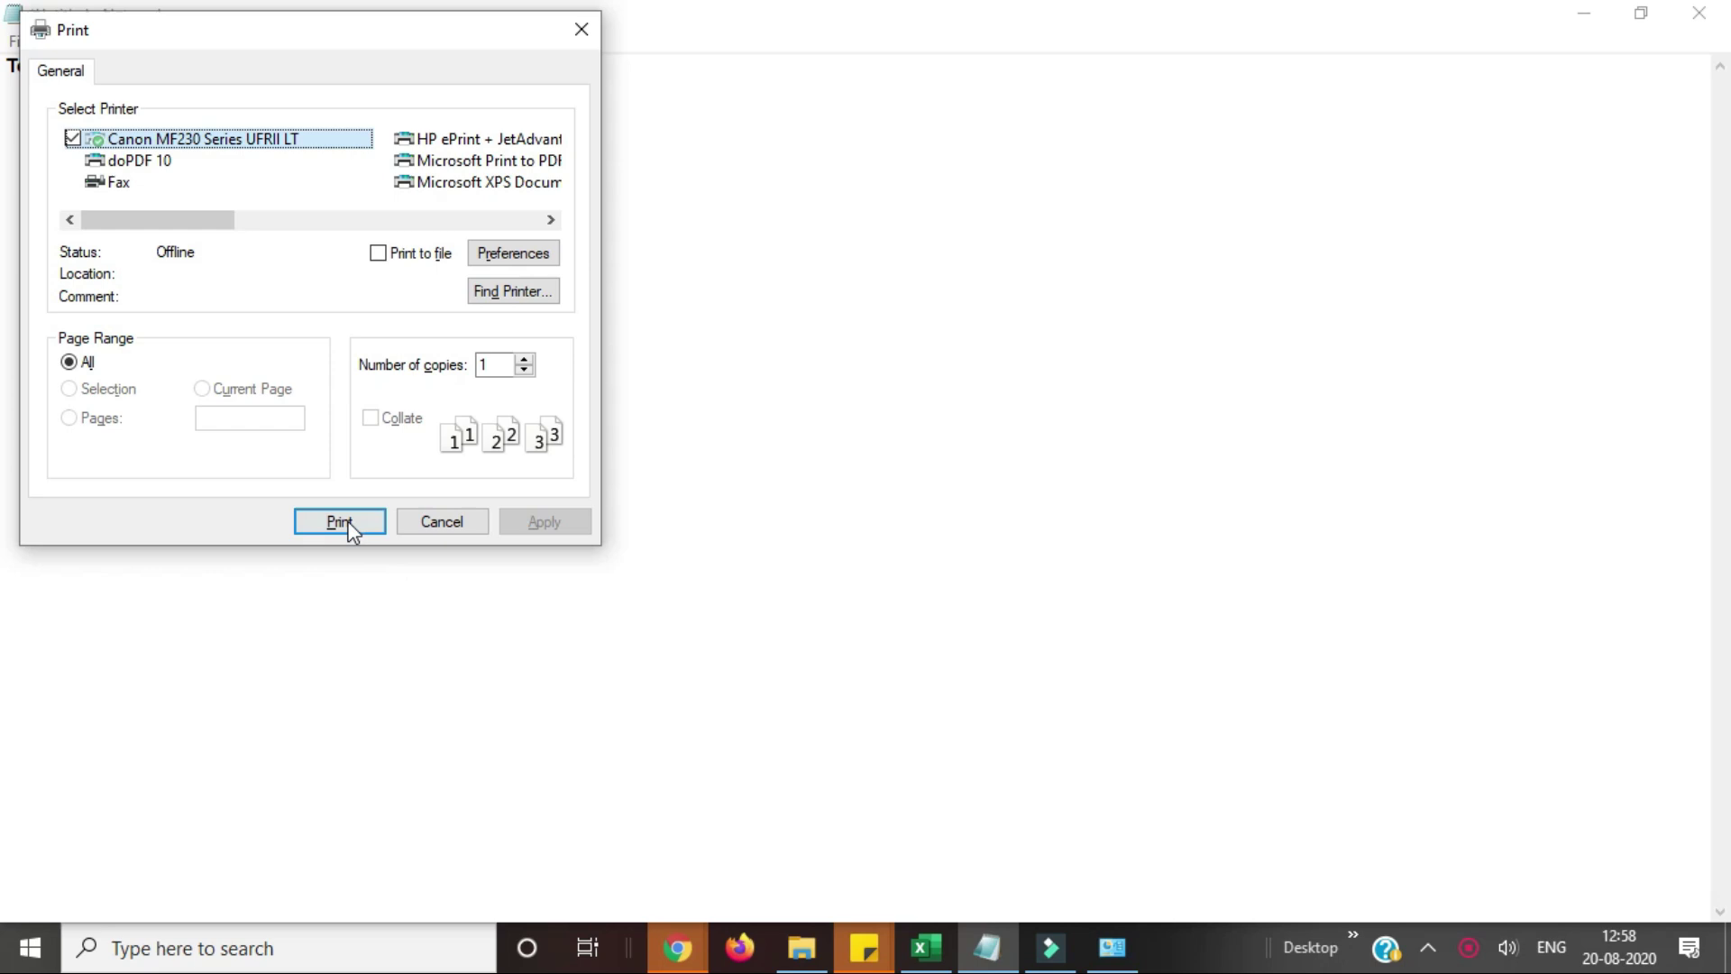
- Print the 'Test' Notepad document to the Canon MF230 Series UFRII LT printer
{"action": "left_click", "coordinate": [350, 520]}
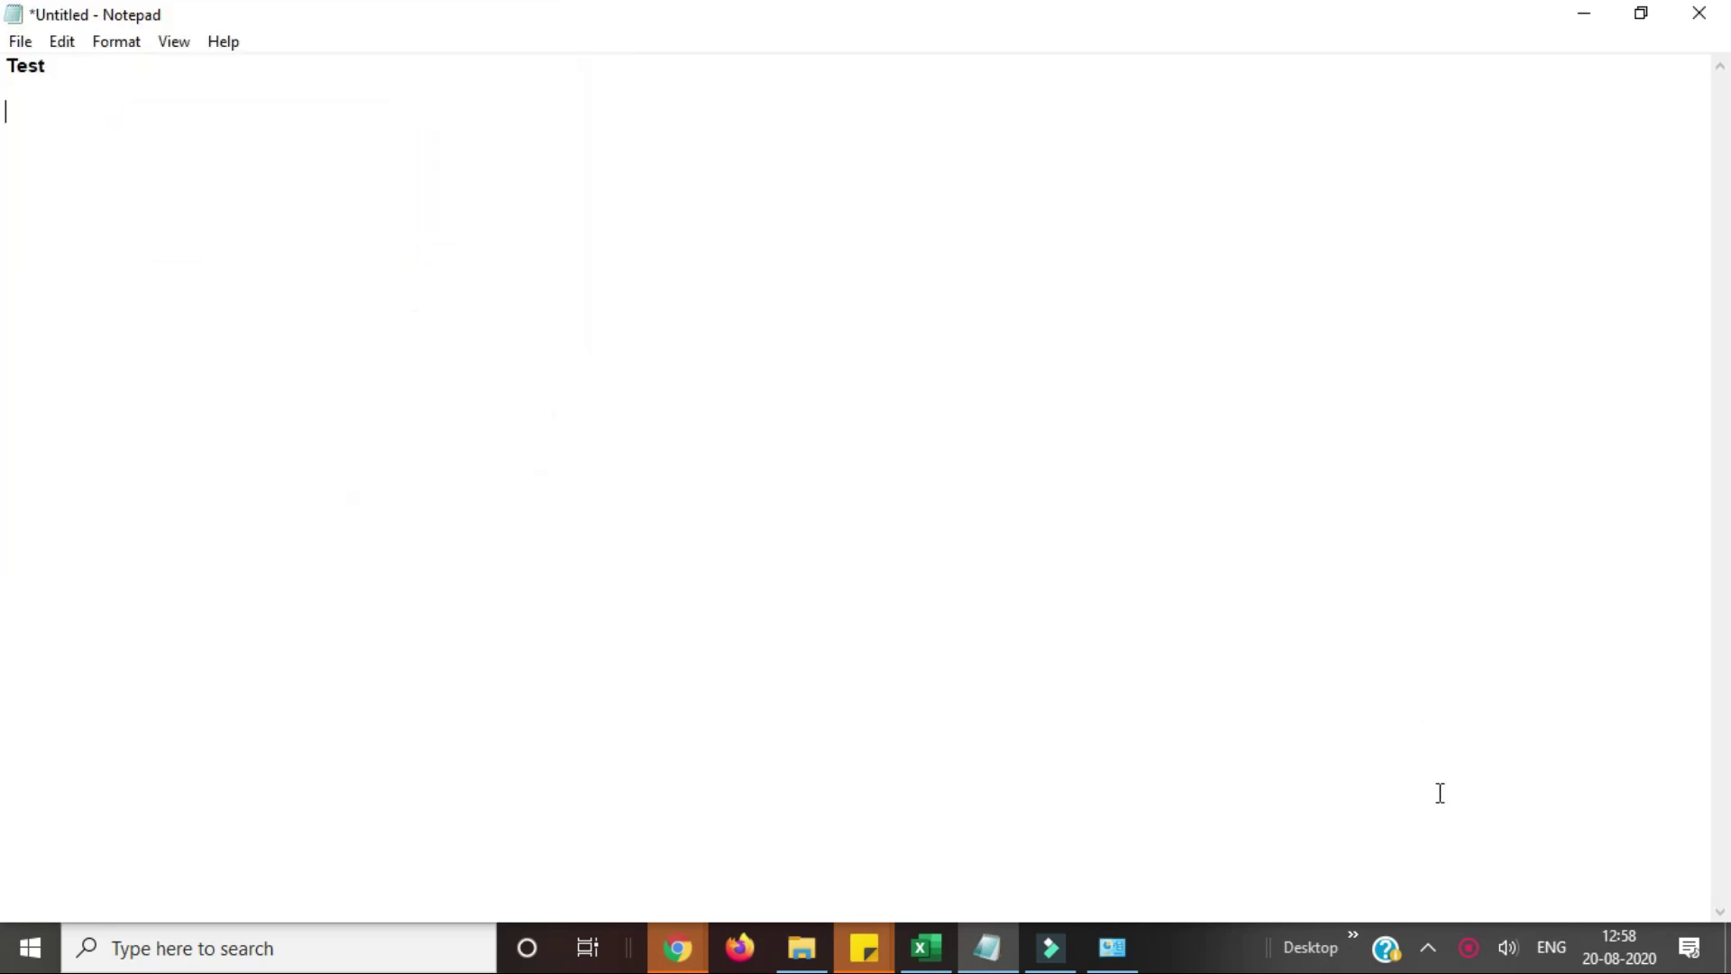
{"action": "left_click", "coordinate": [1433, 954]}
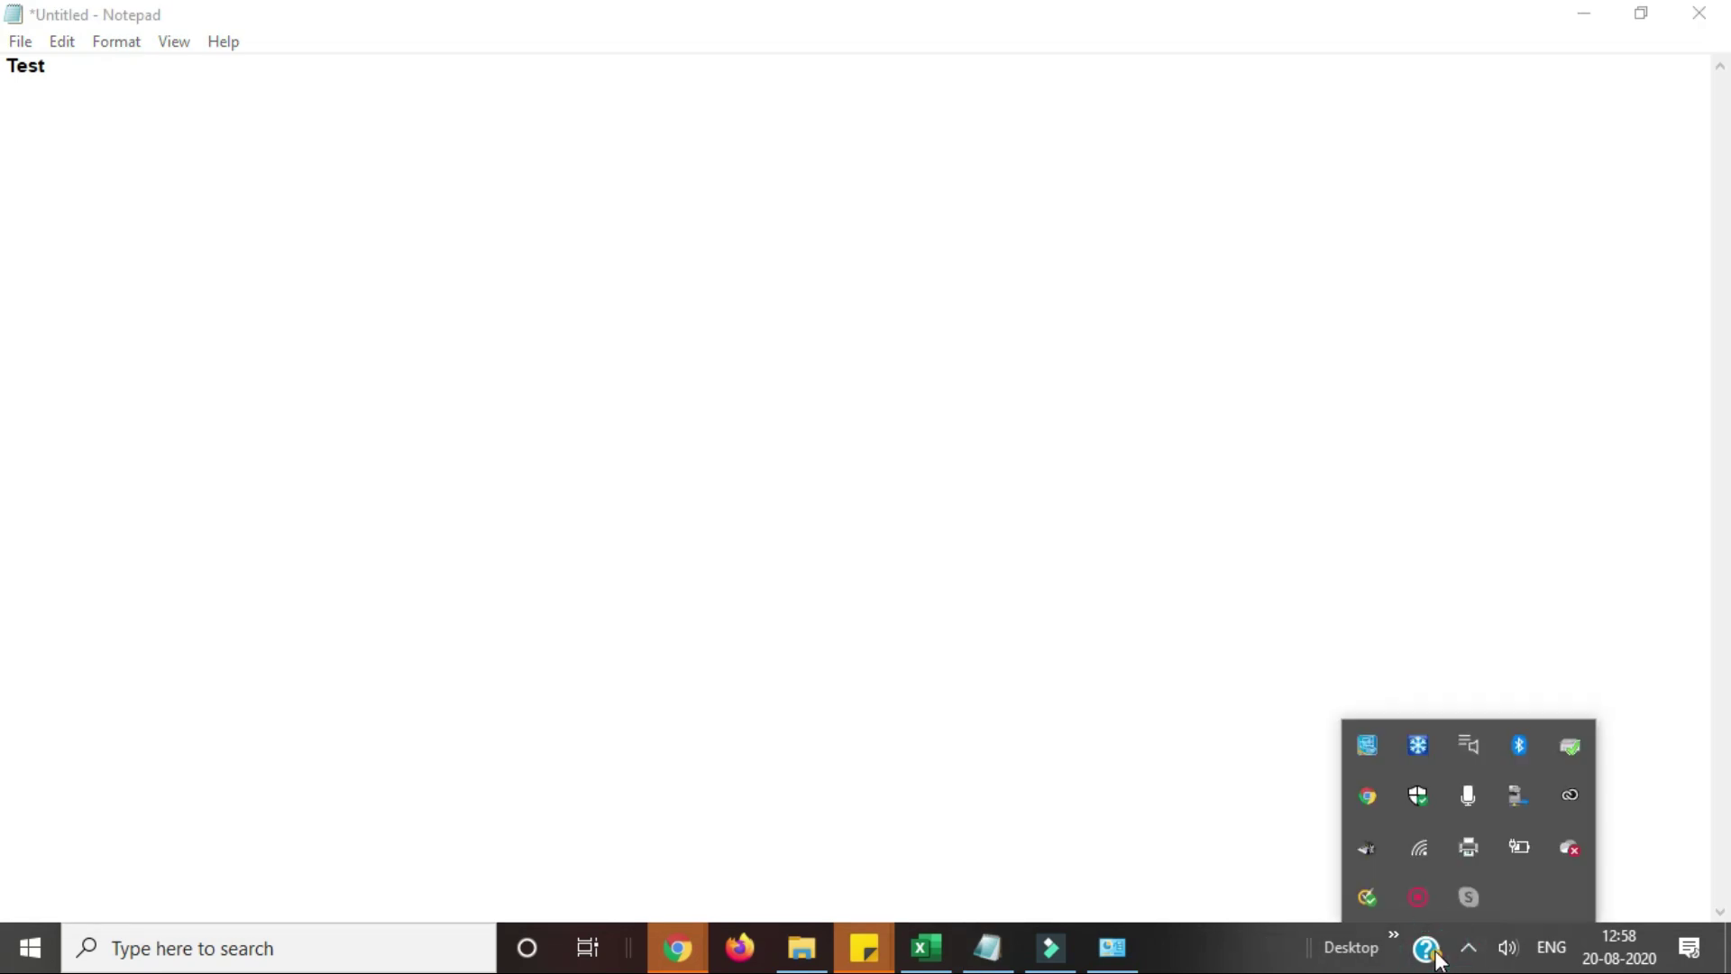
{"action": "double_click", "coordinate": [1474, 853]}
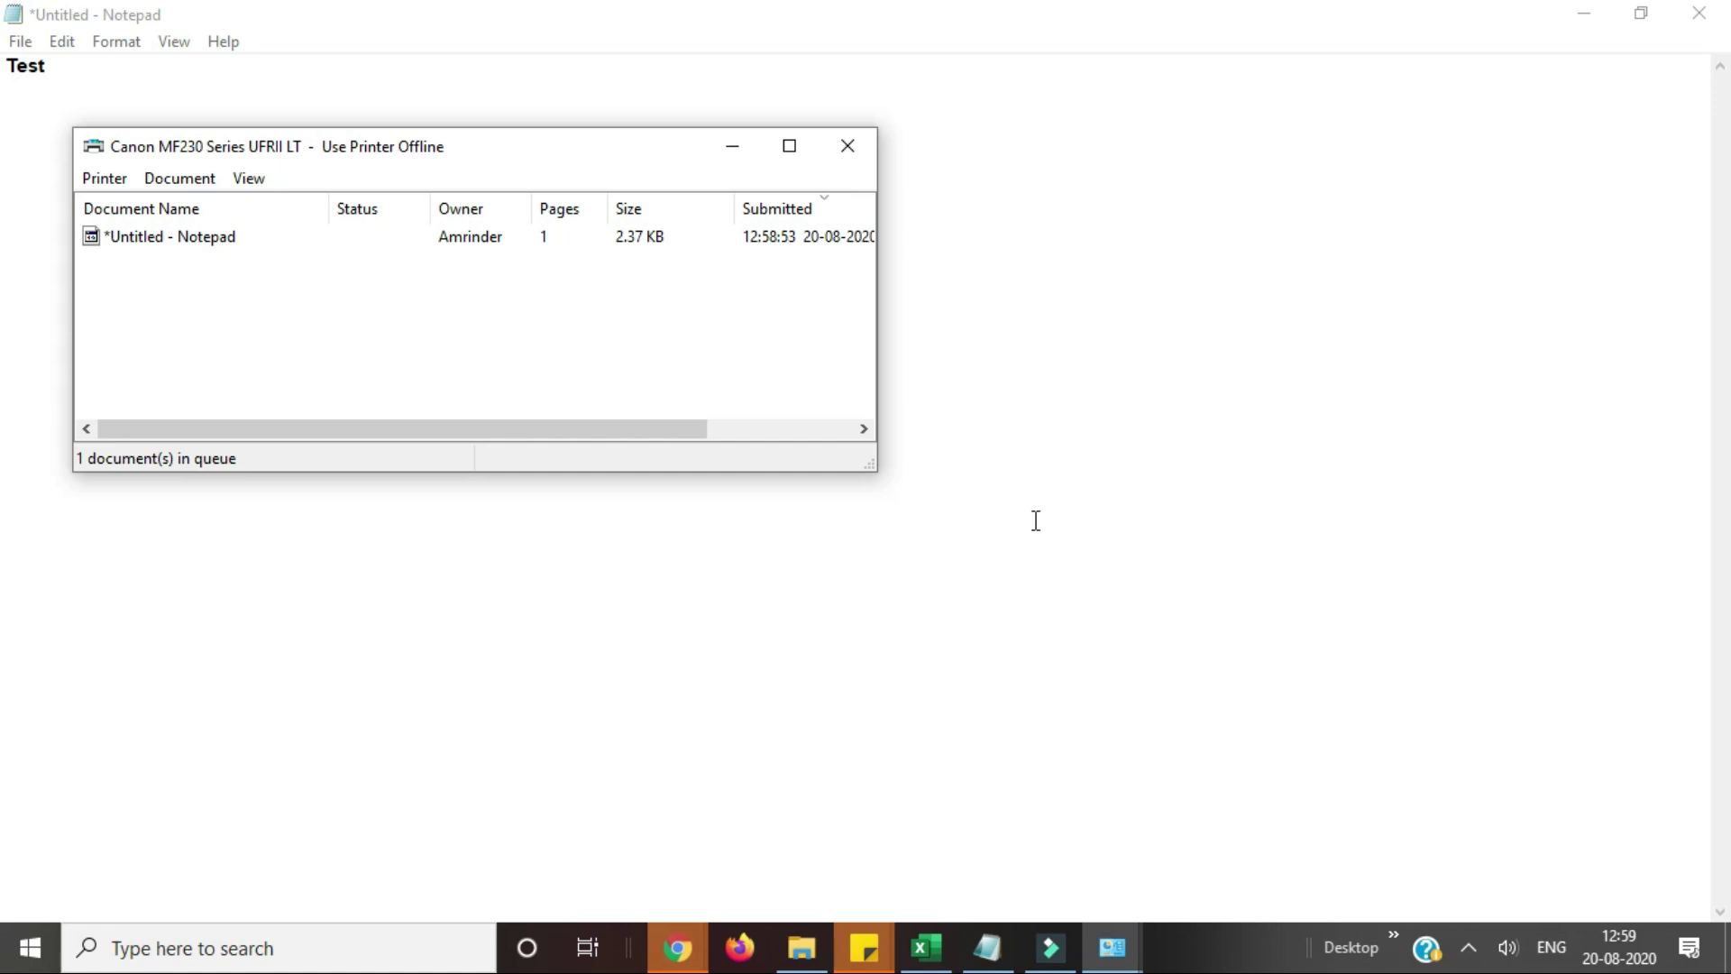
{"action": "left_click", "coordinate": [101, 180]}
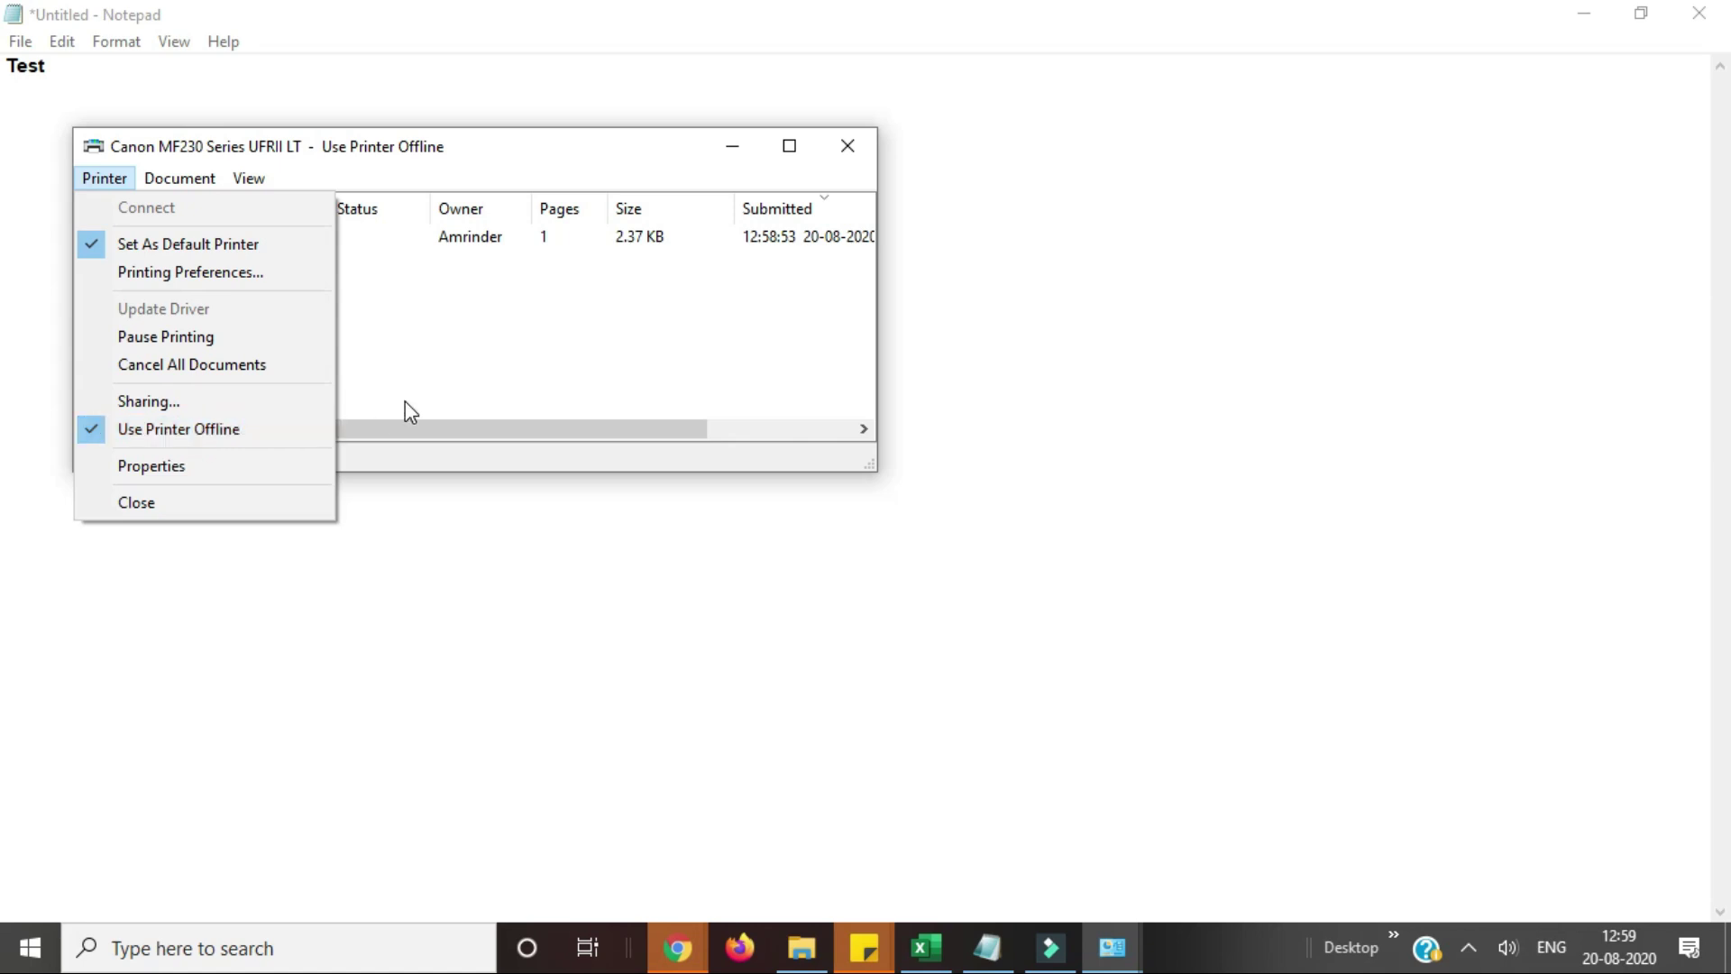
{"action": "left_click", "coordinate": [854, 155]}
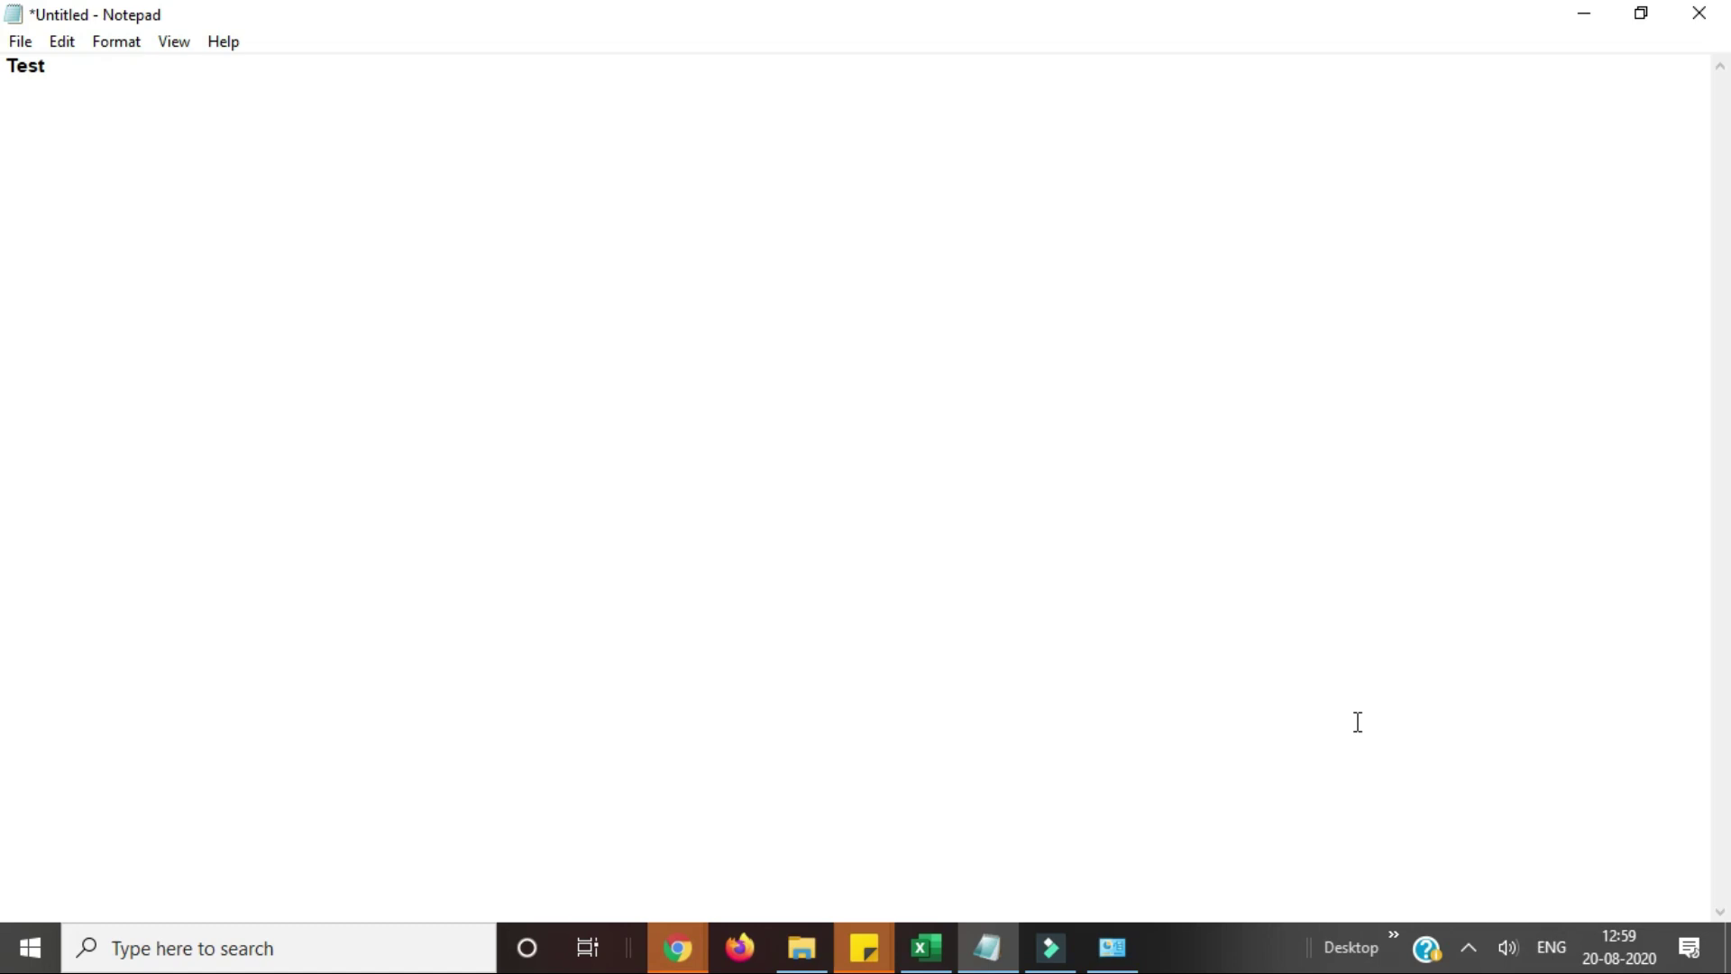
- Launch Control Panel via Run, search 'printer', and open View devices and printers
{"action": "key", "text": "super+r"}
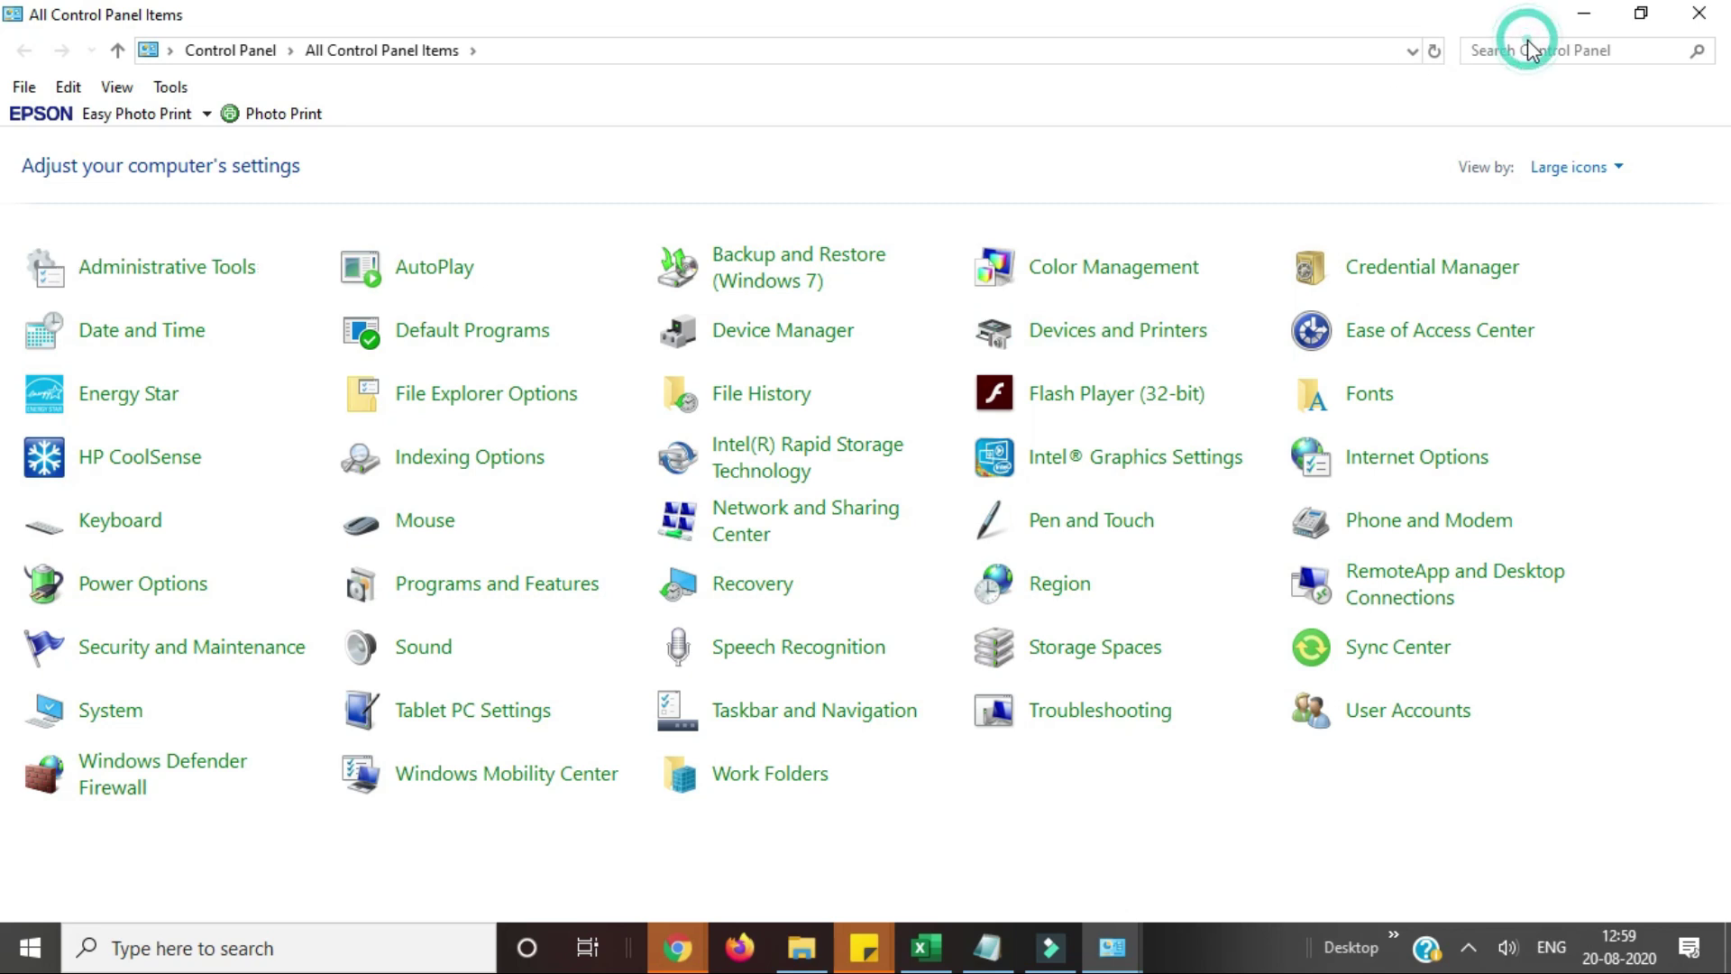
{"action": "left_click", "coordinate": [1525, 50]}
{"action": "type", "text": "printer"}
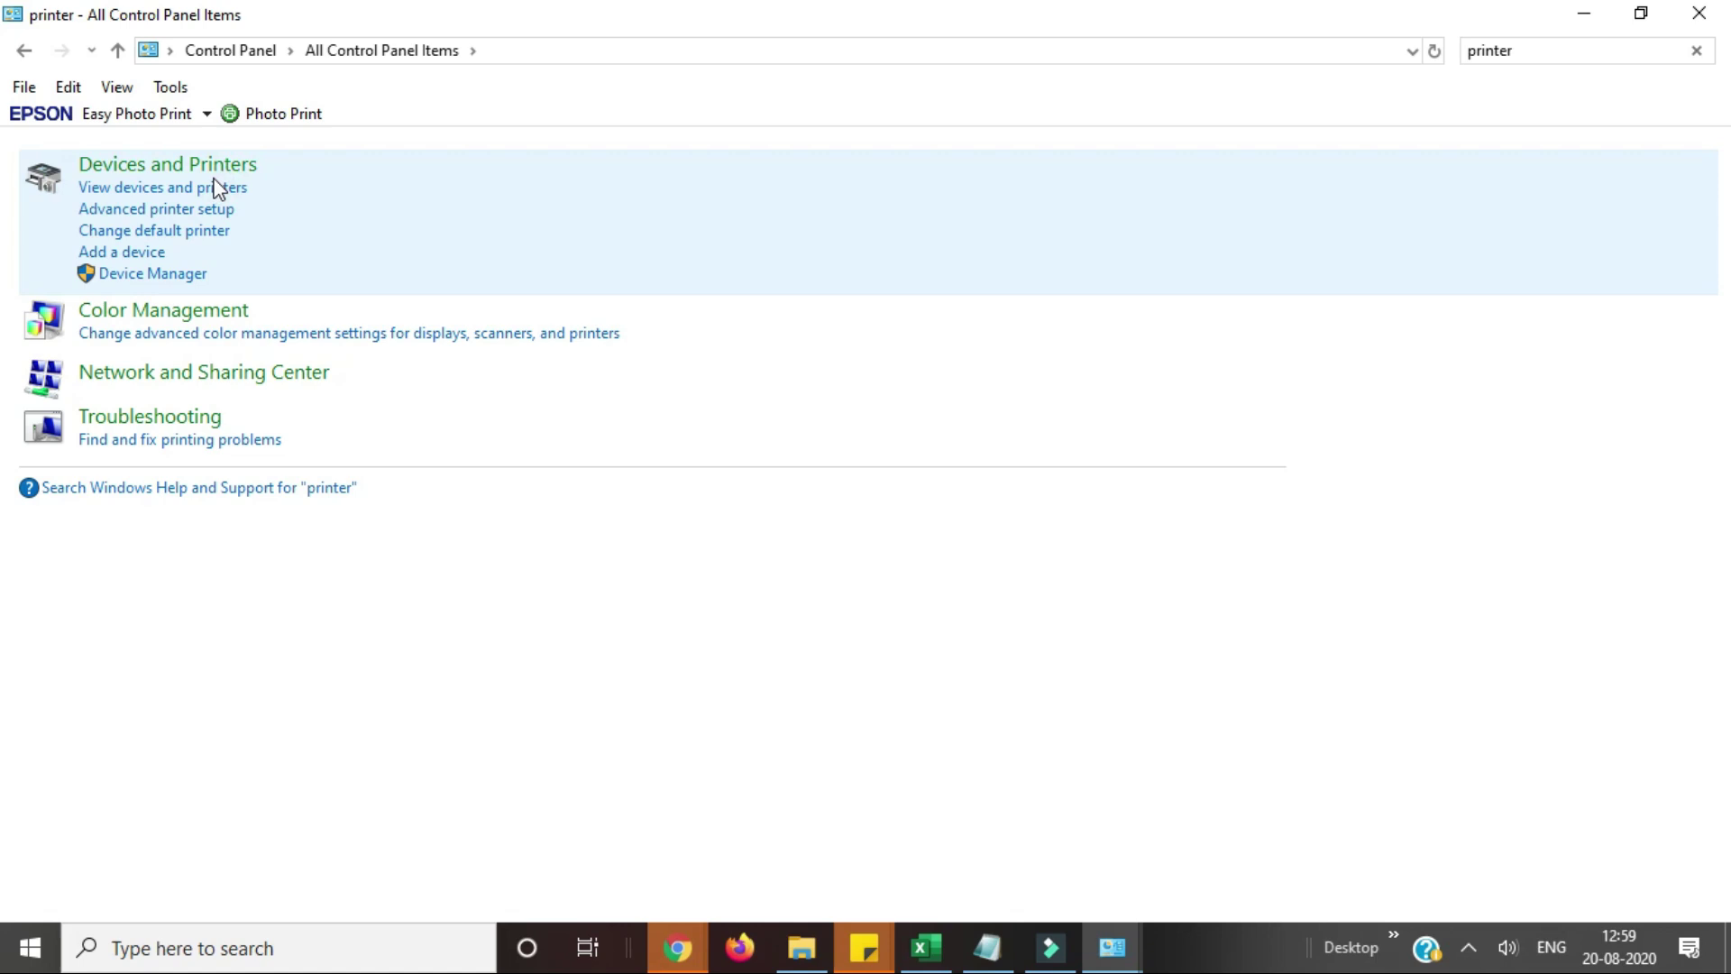
{"action": "left_click", "coordinate": [217, 189]}
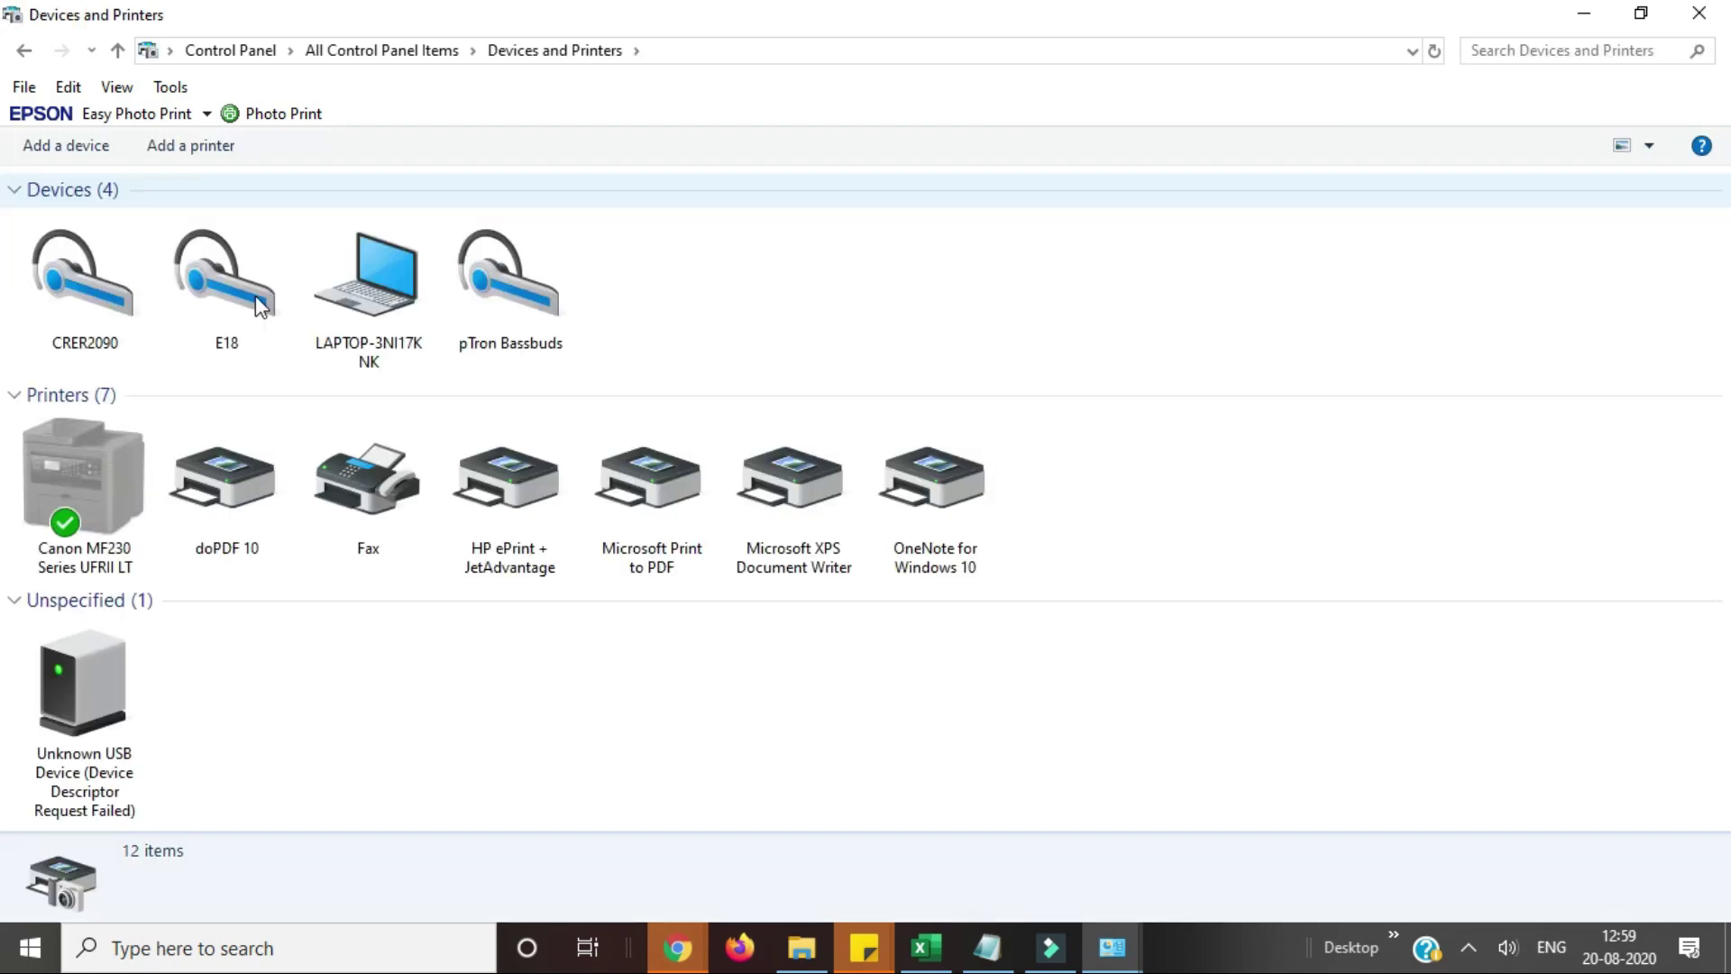
- Open the Canon MF230 print queue and turn off Use Printer Offline
{"action": "right_click", "coordinate": [106, 494]}
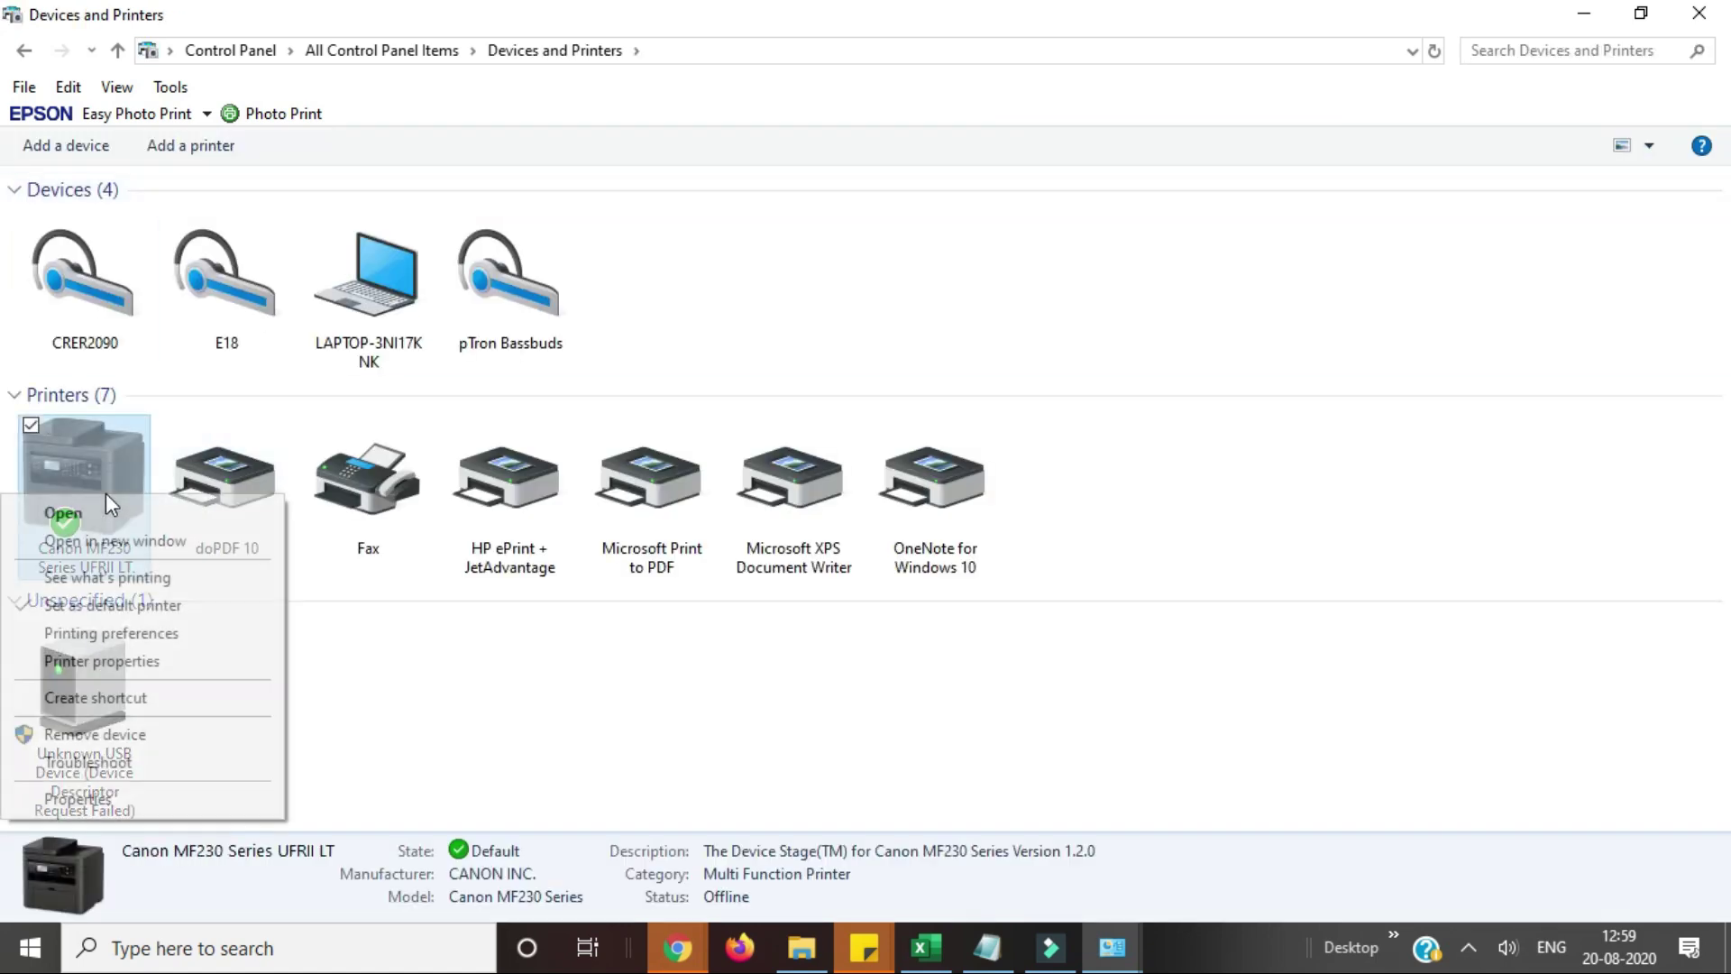
{"action": "left_click", "coordinate": [103, 580]}
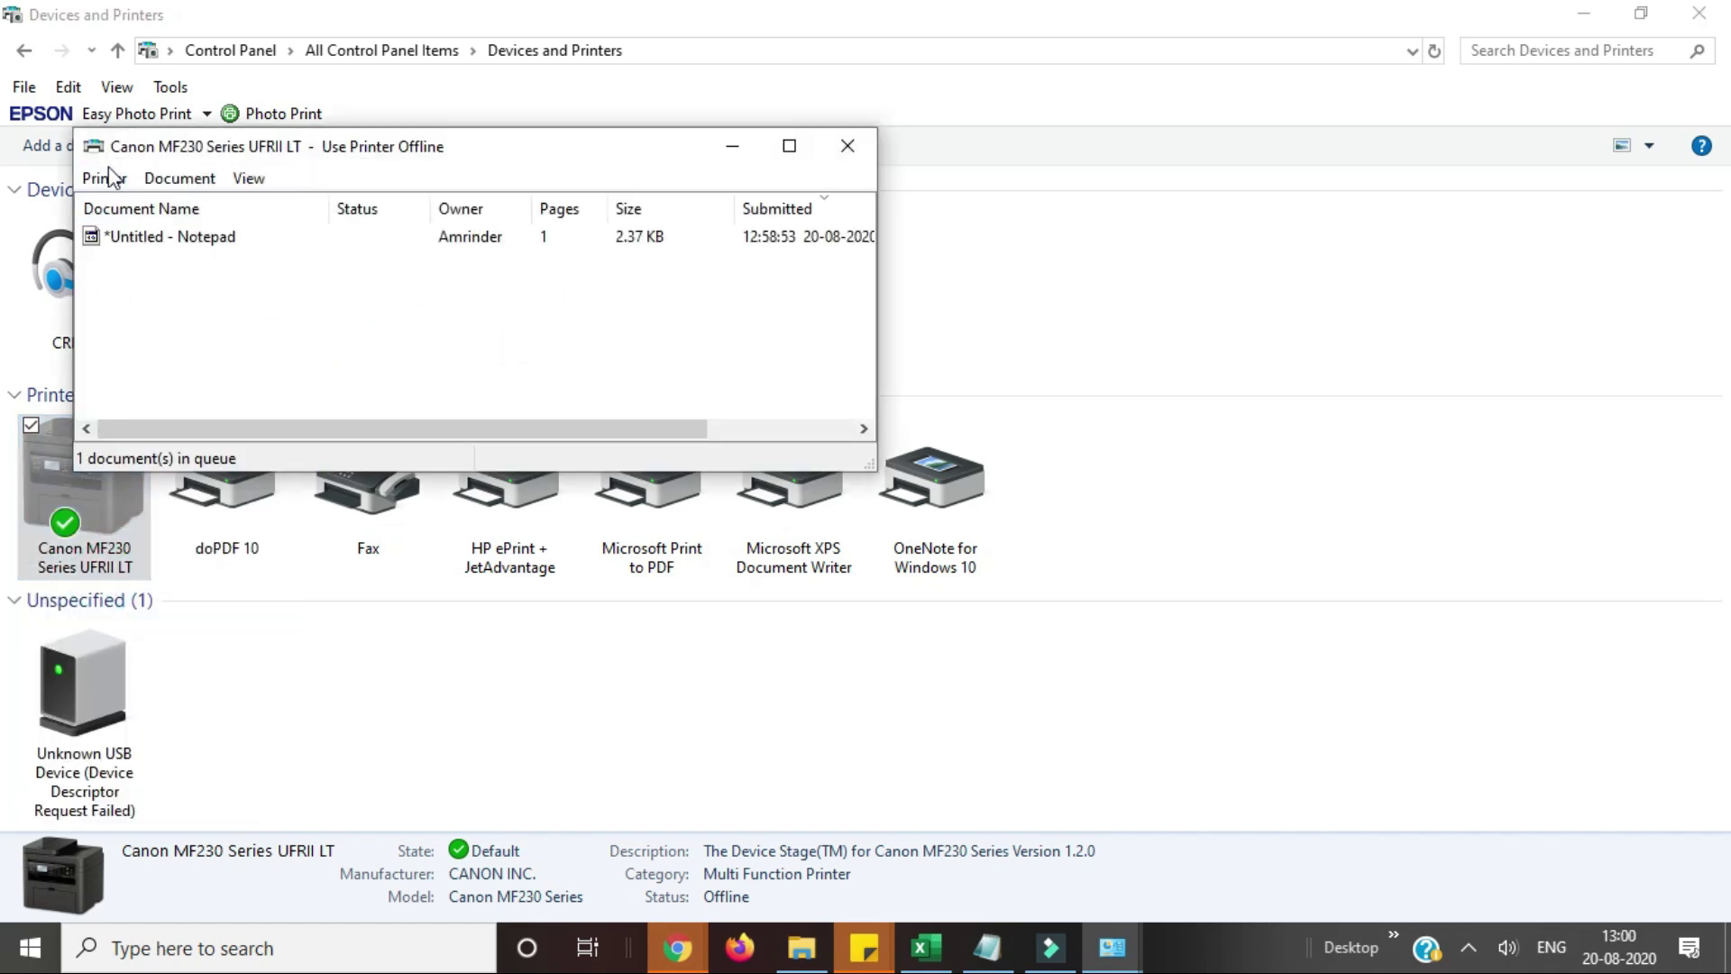
{"action": "left_click", "coordinate": [104, 178]}
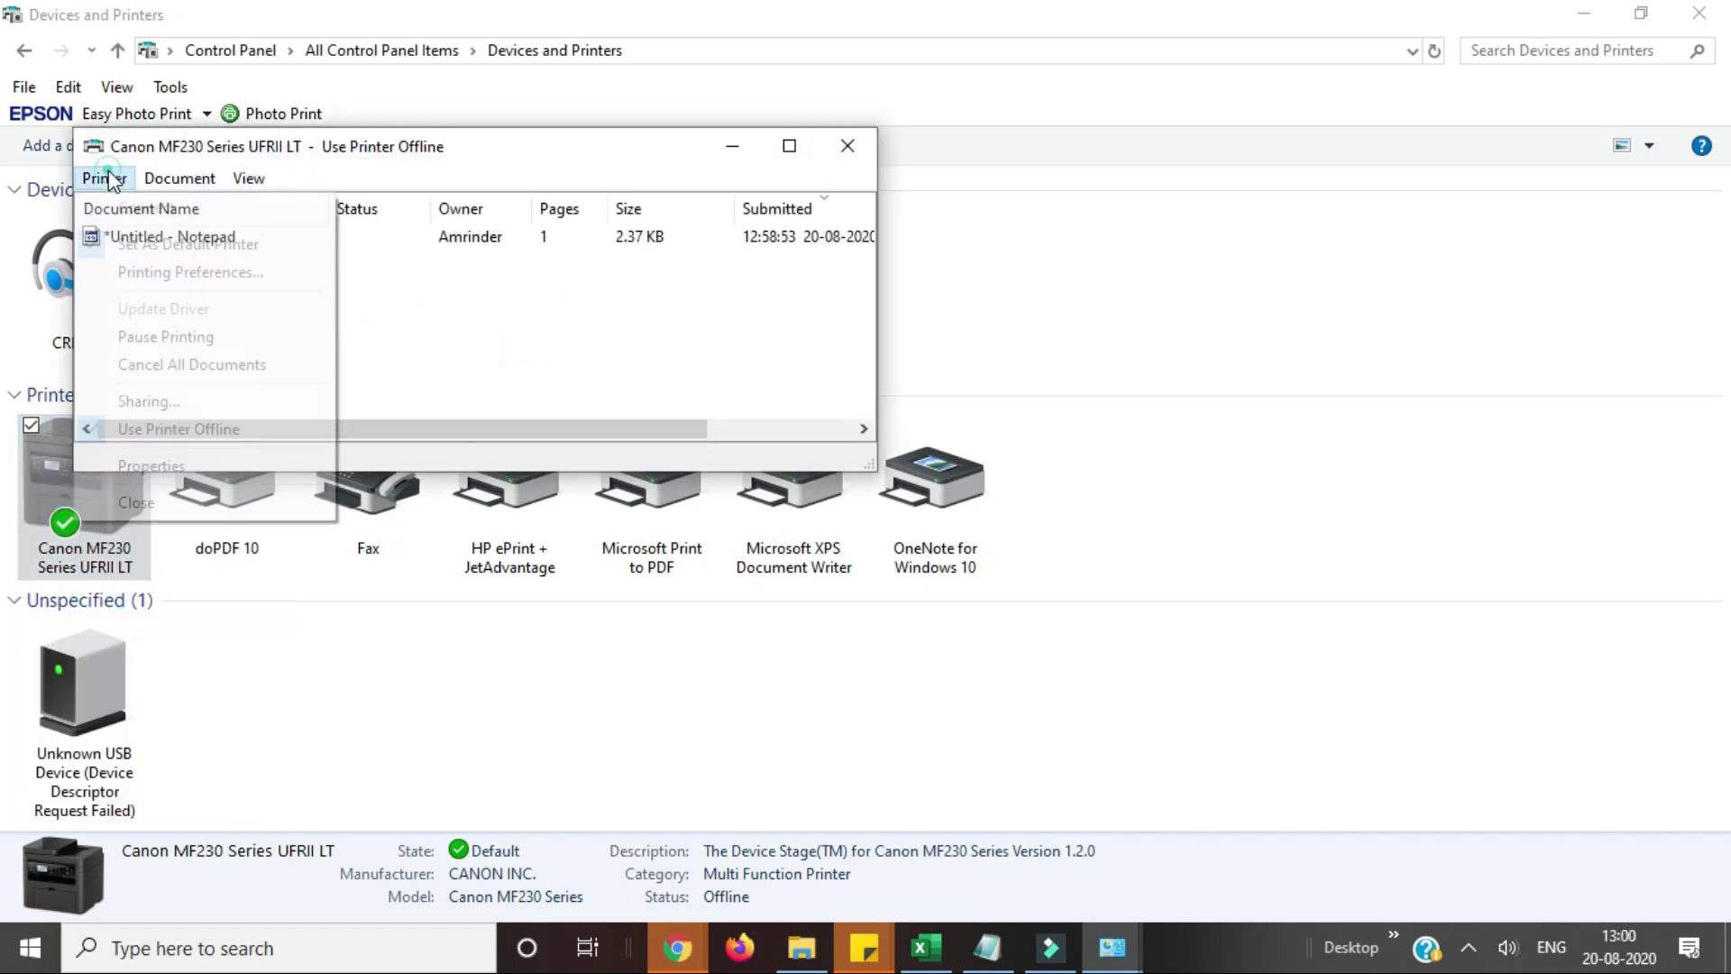
{"action": "left_click", "coordinate": [186, 429]}
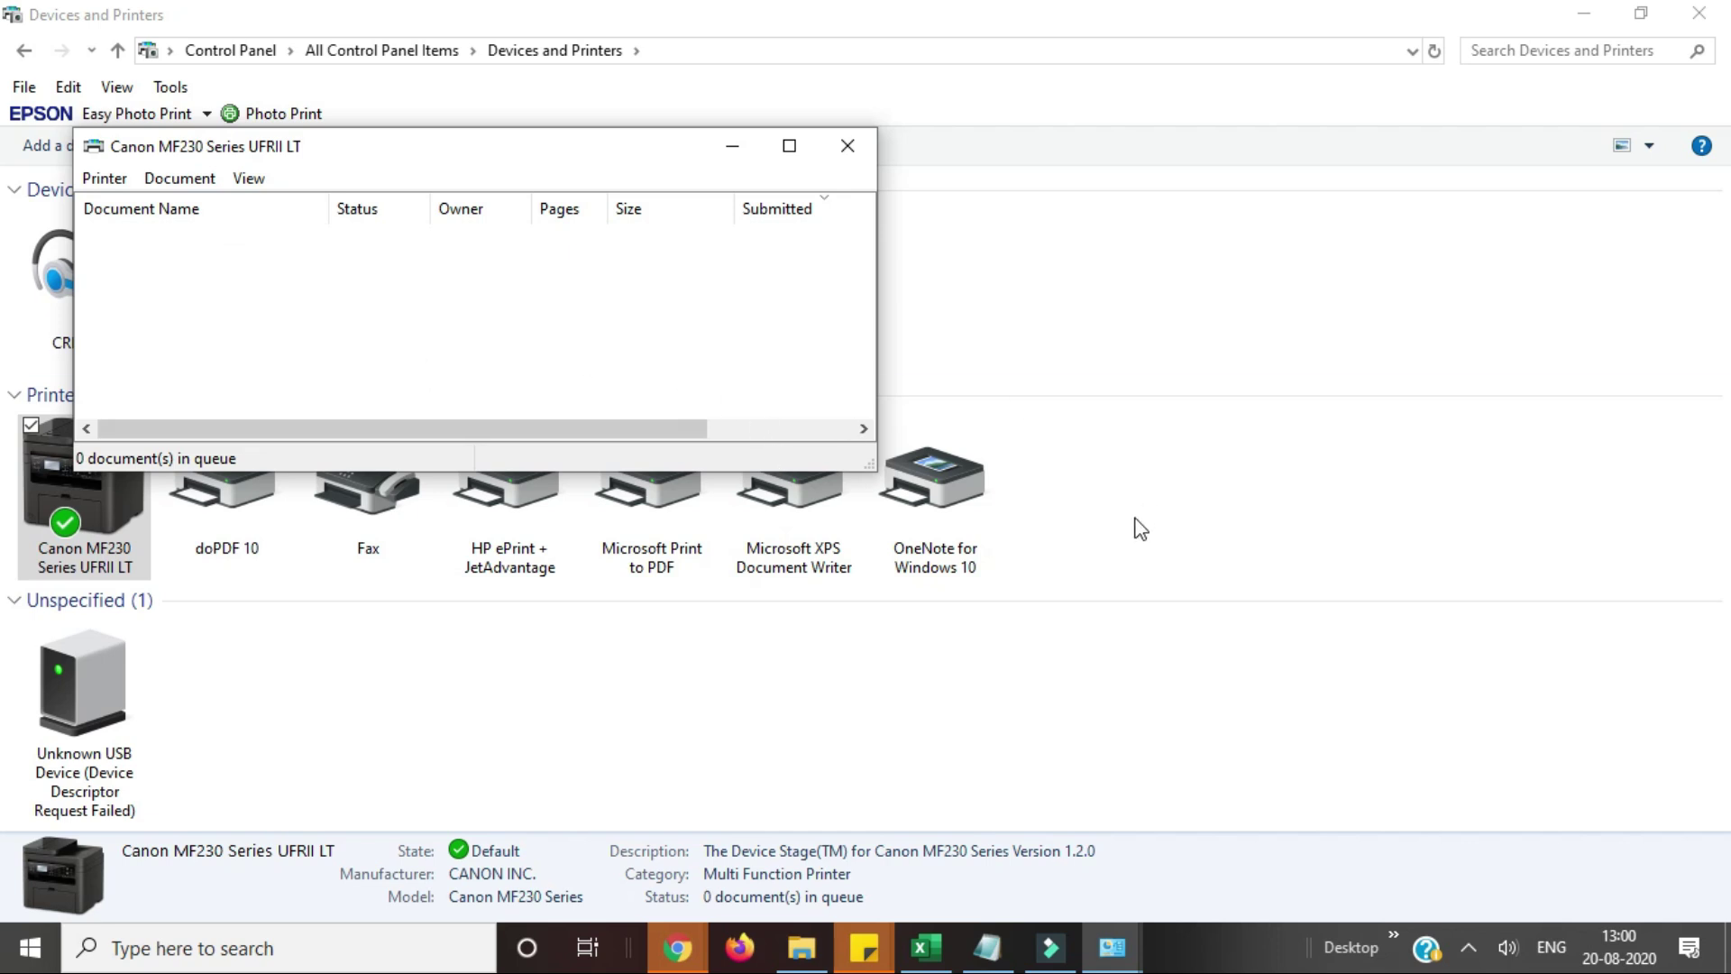
{"action": "left_click", "coordinate": [846, 155]}
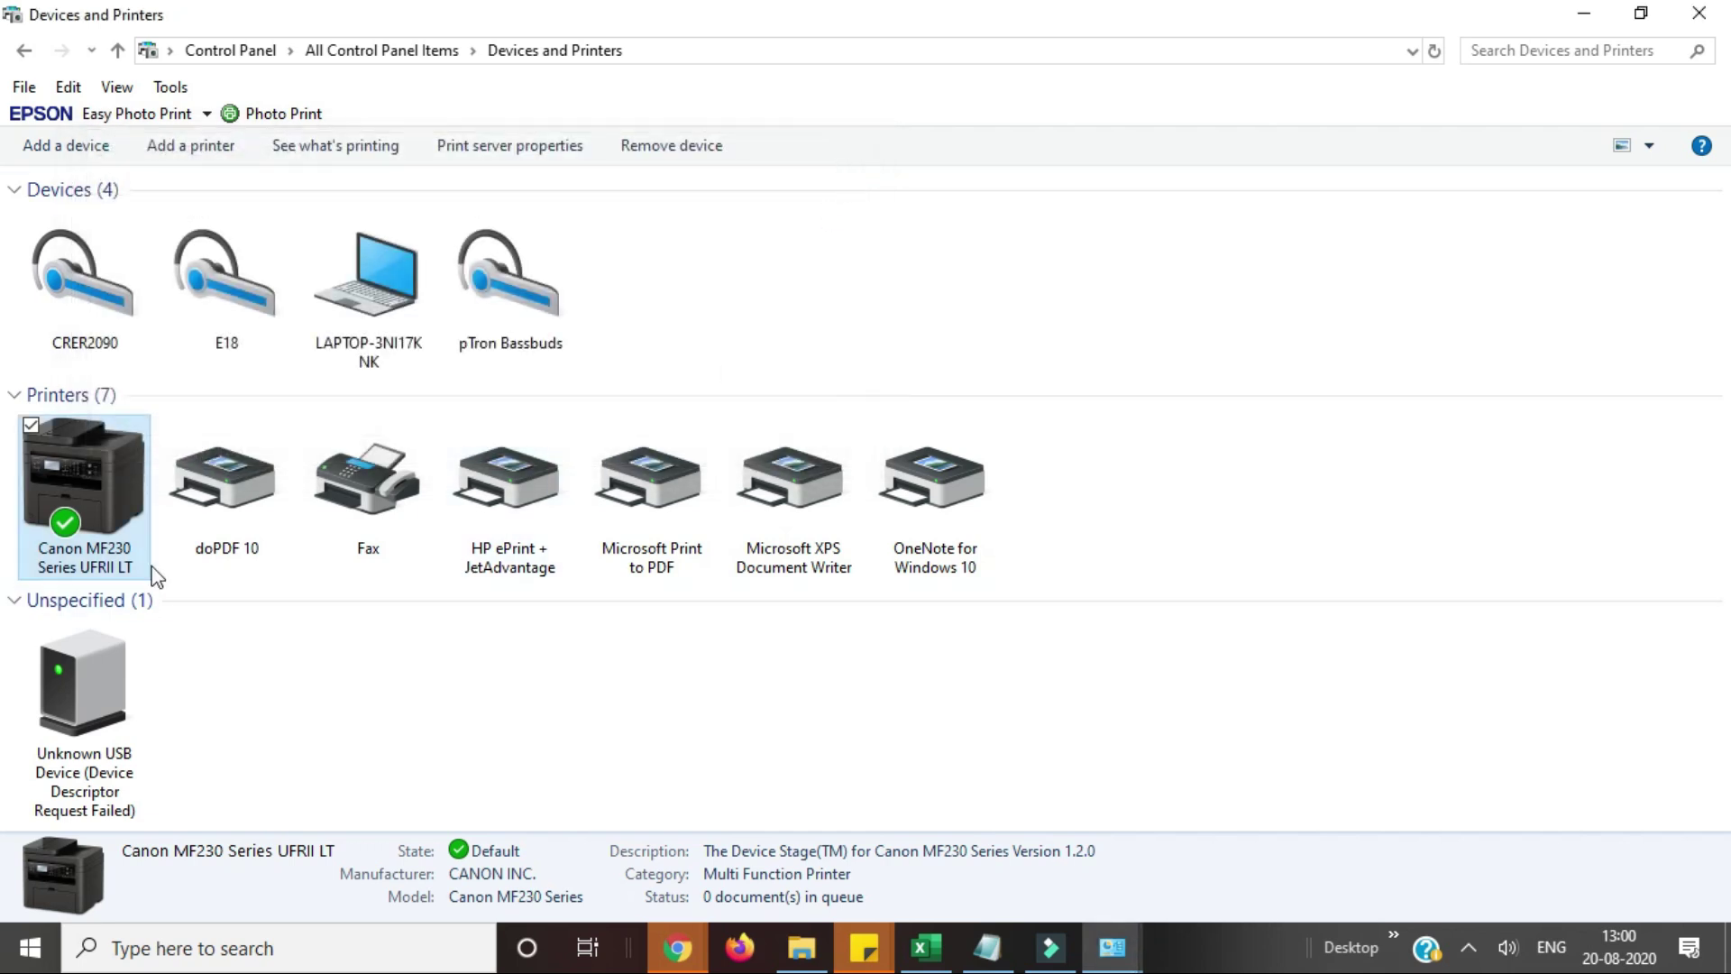
{"action": "right_click", "coordinate": [117, 498]}
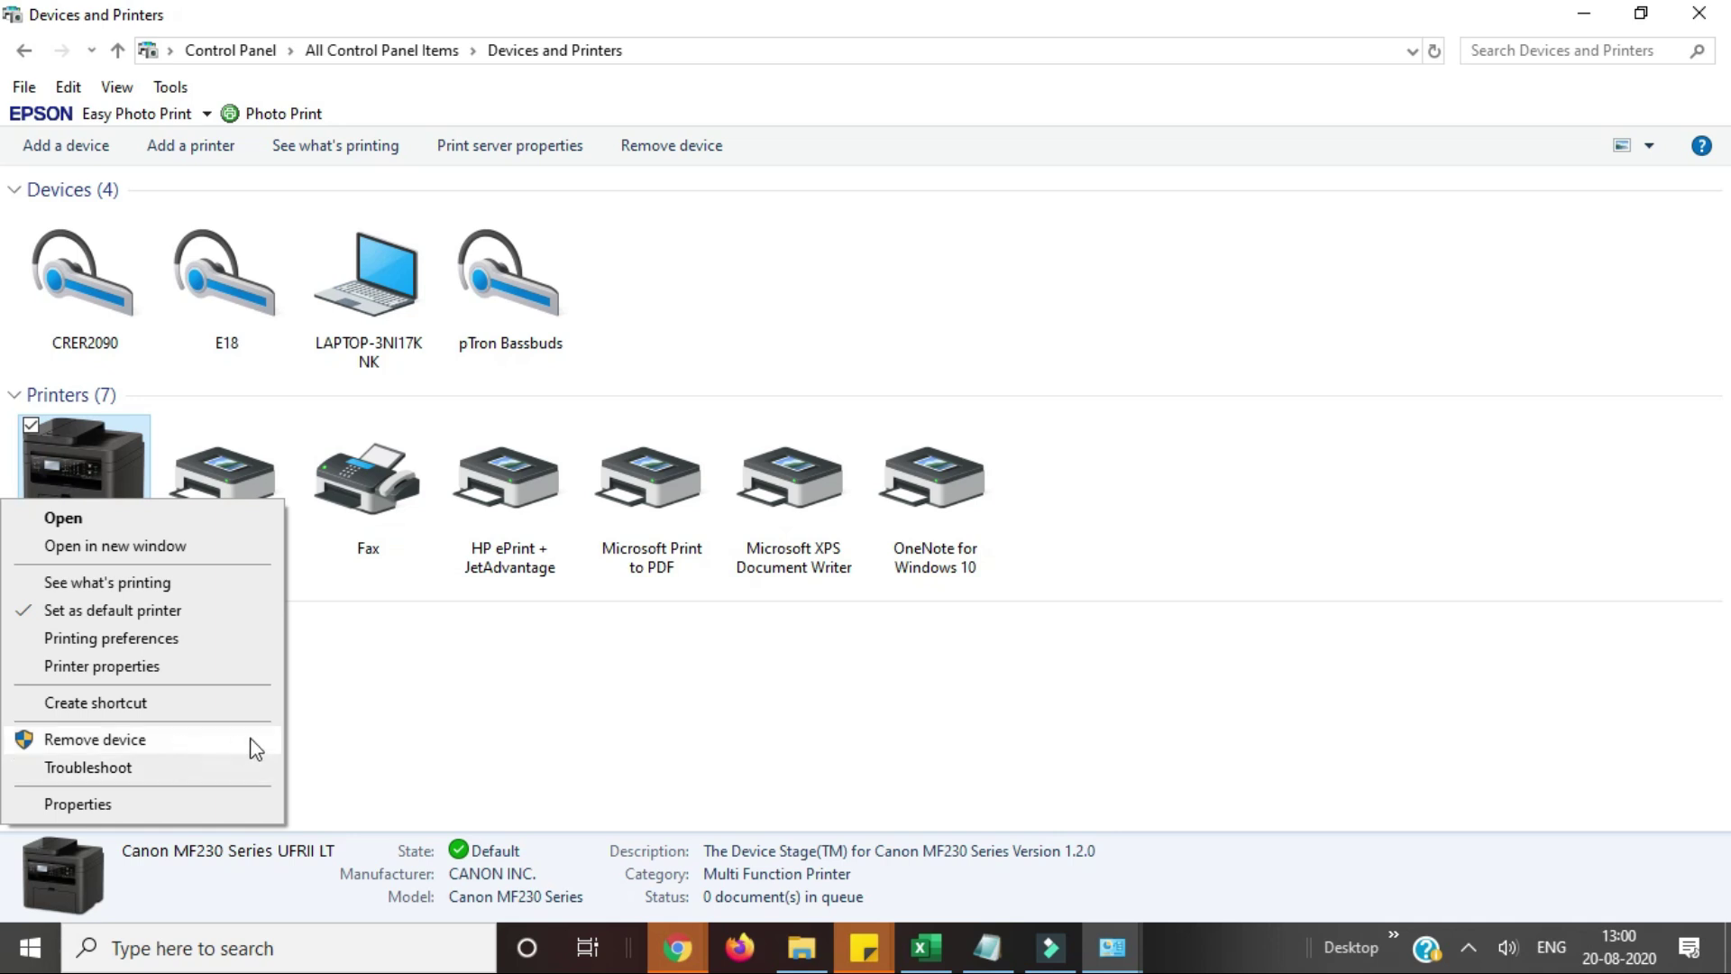
{"action": "left_click", "coordinate": [1280, 296]}
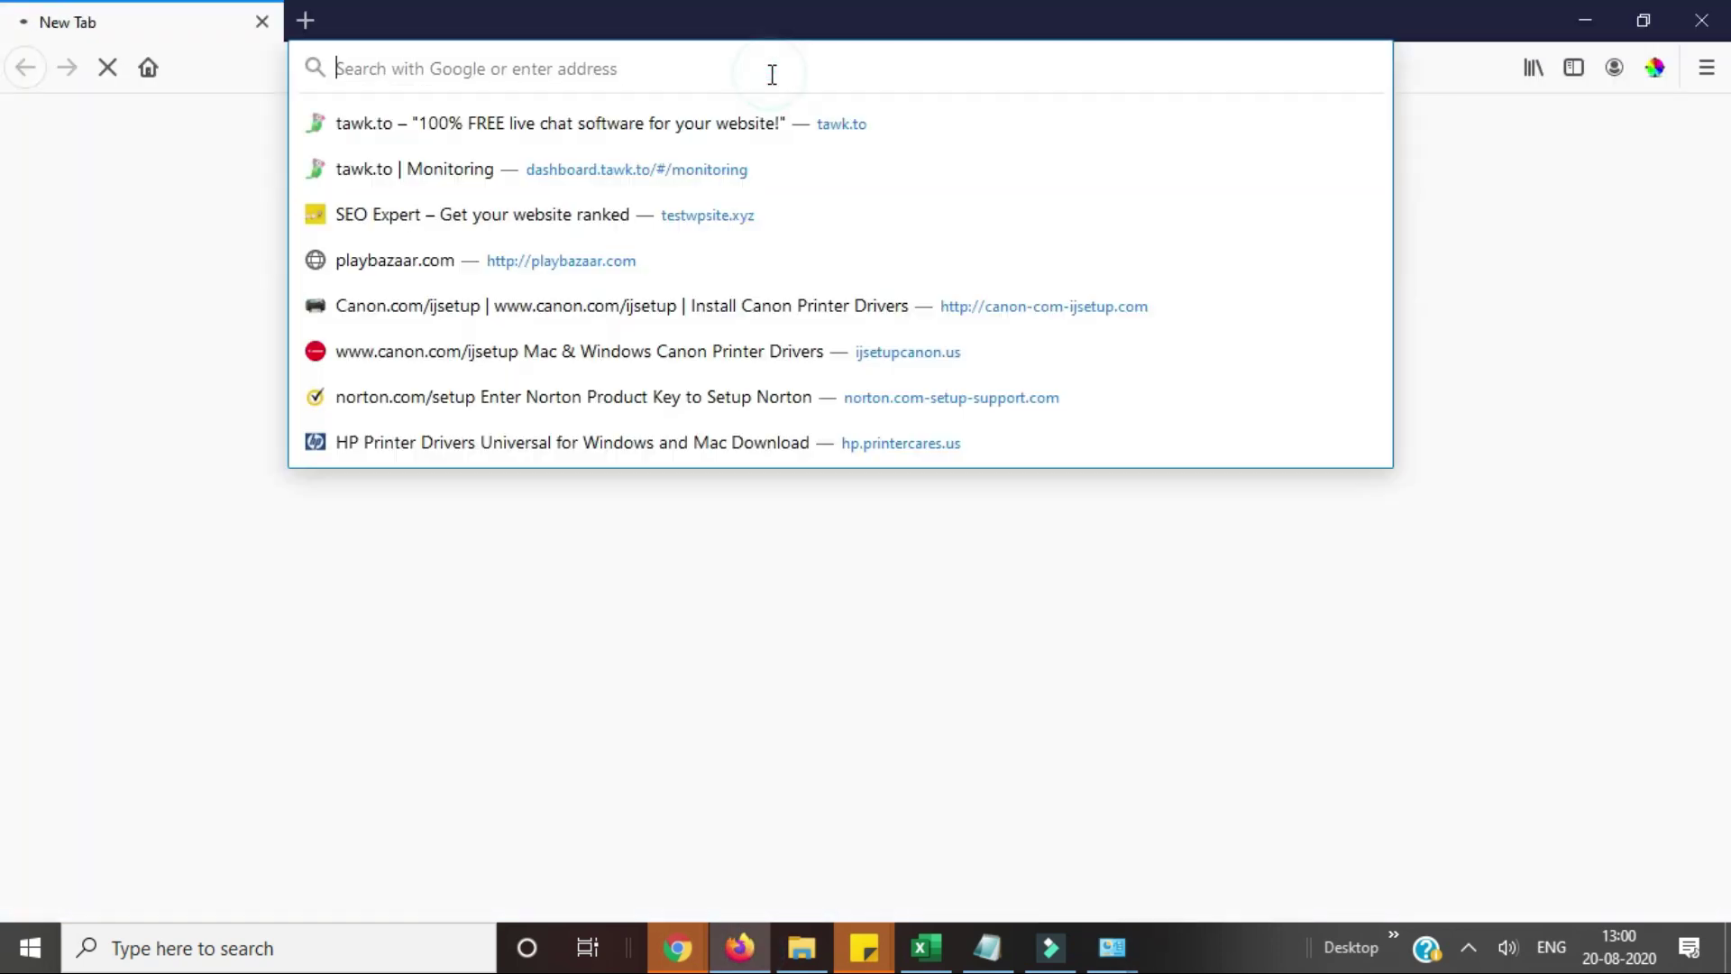
- Go to canon.com/ijsetup in Firefox
{"action": "type", "text": "canon"}
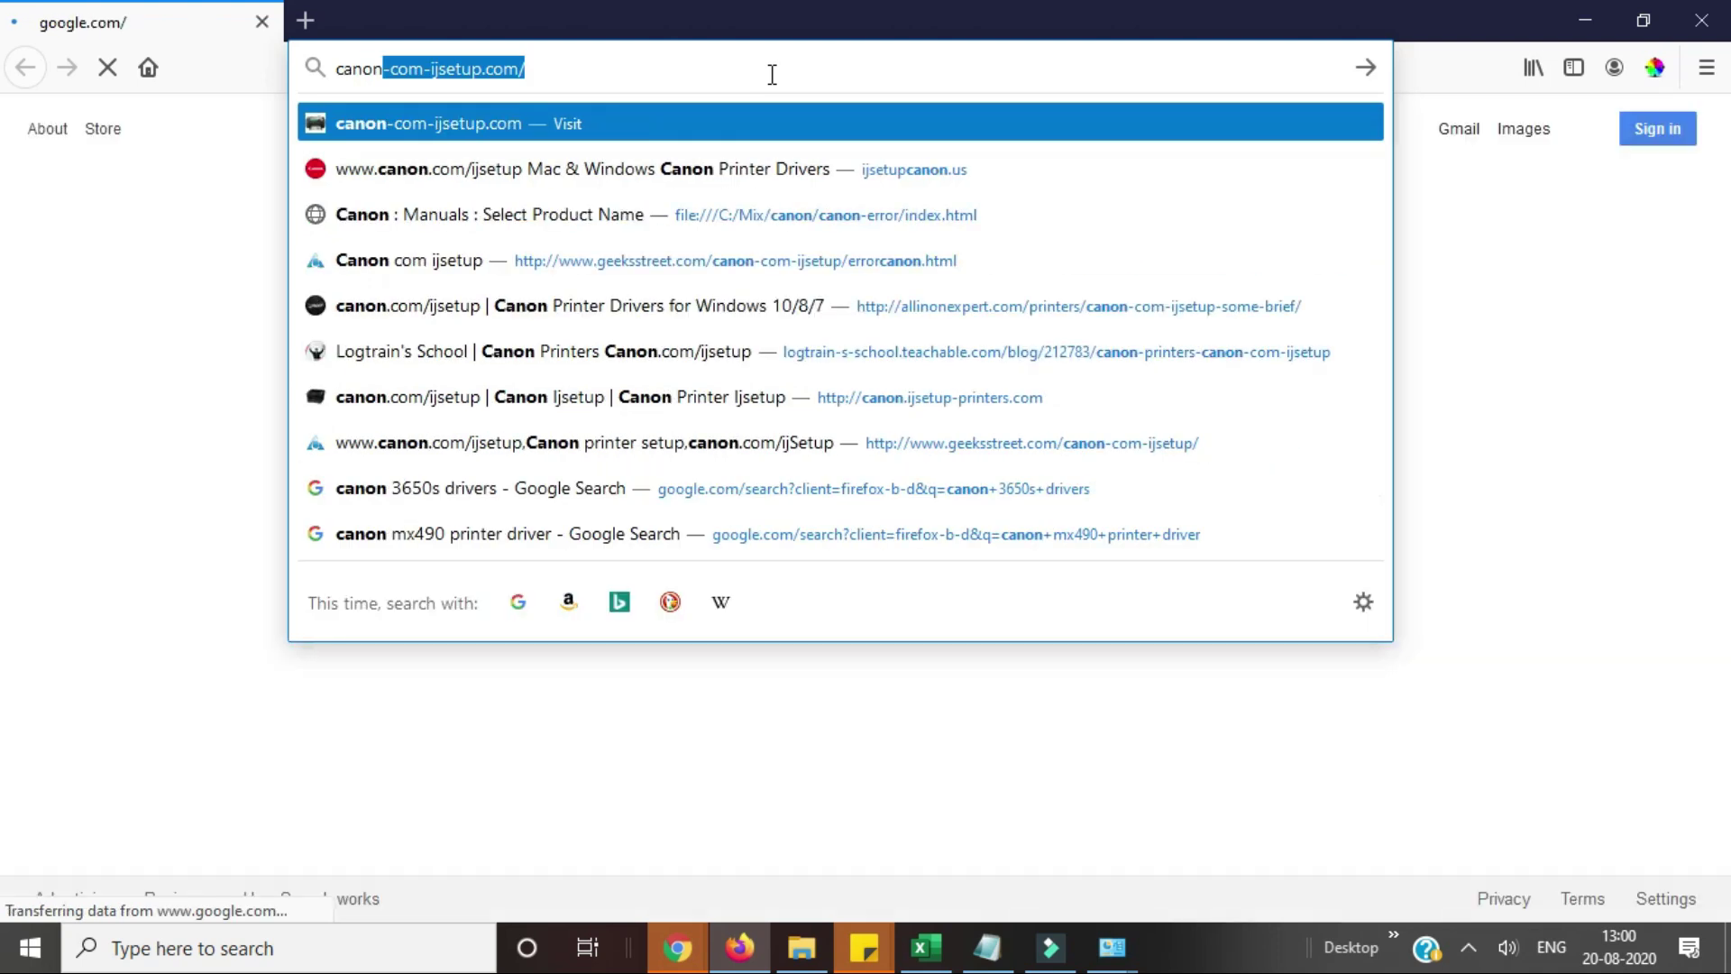
{"action": "type", "text": ".com"}
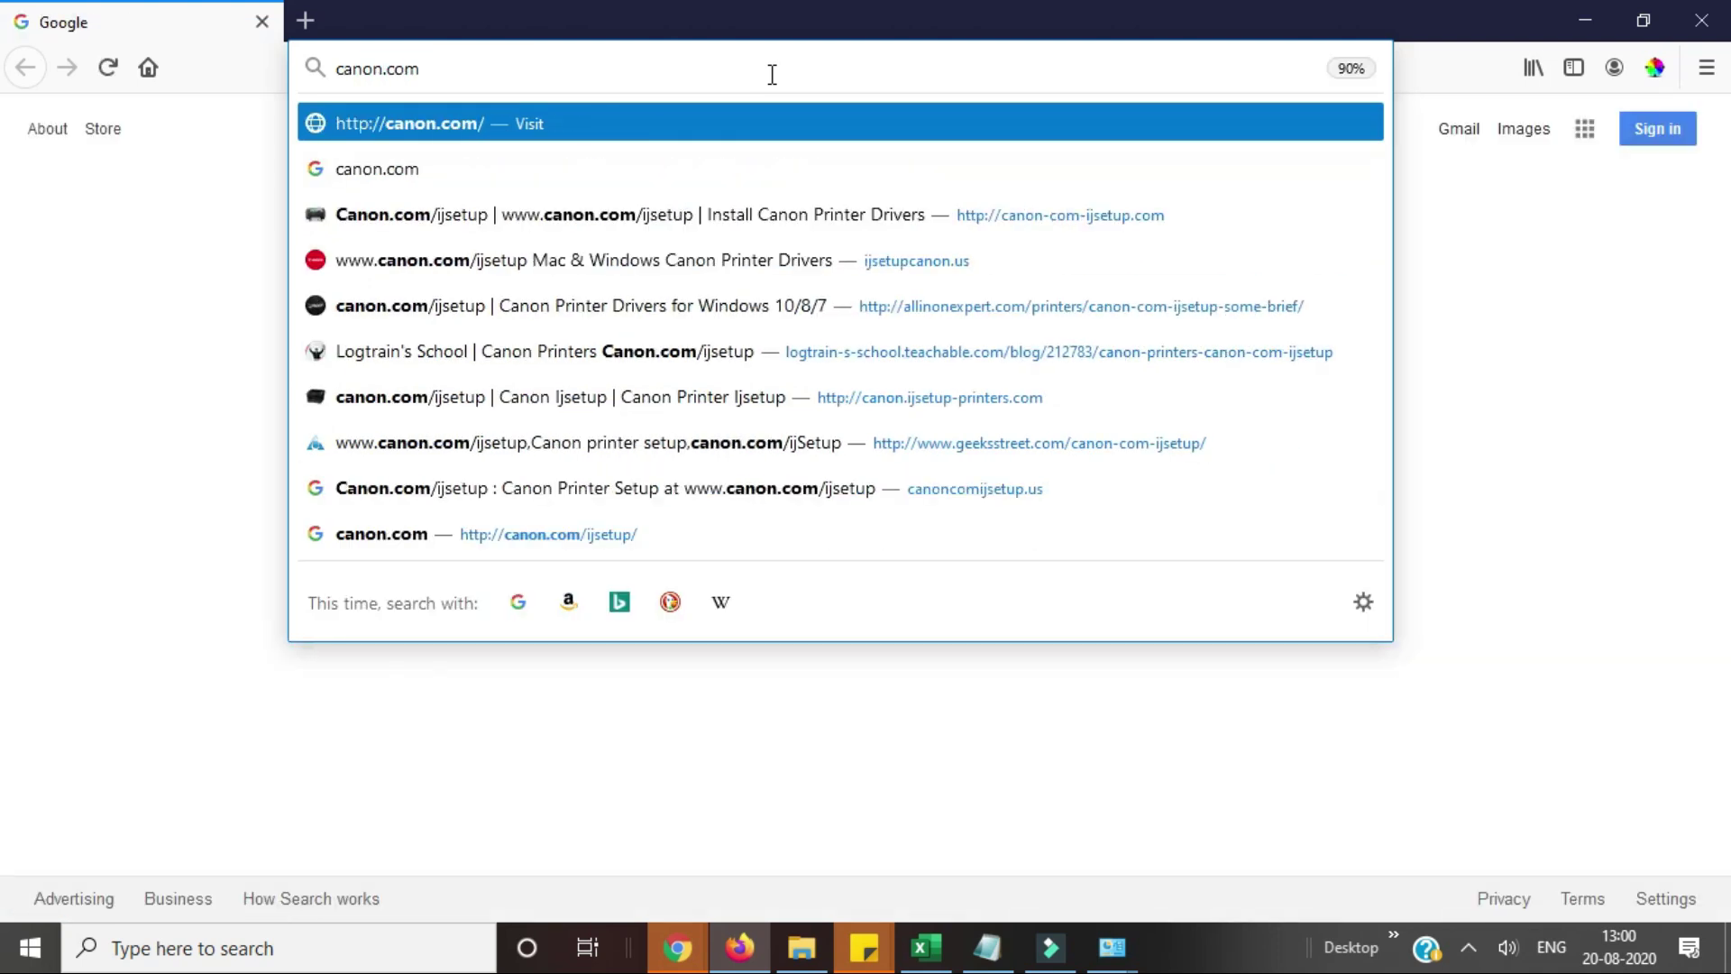
{"action": "type", "text": "/ijsetup"}
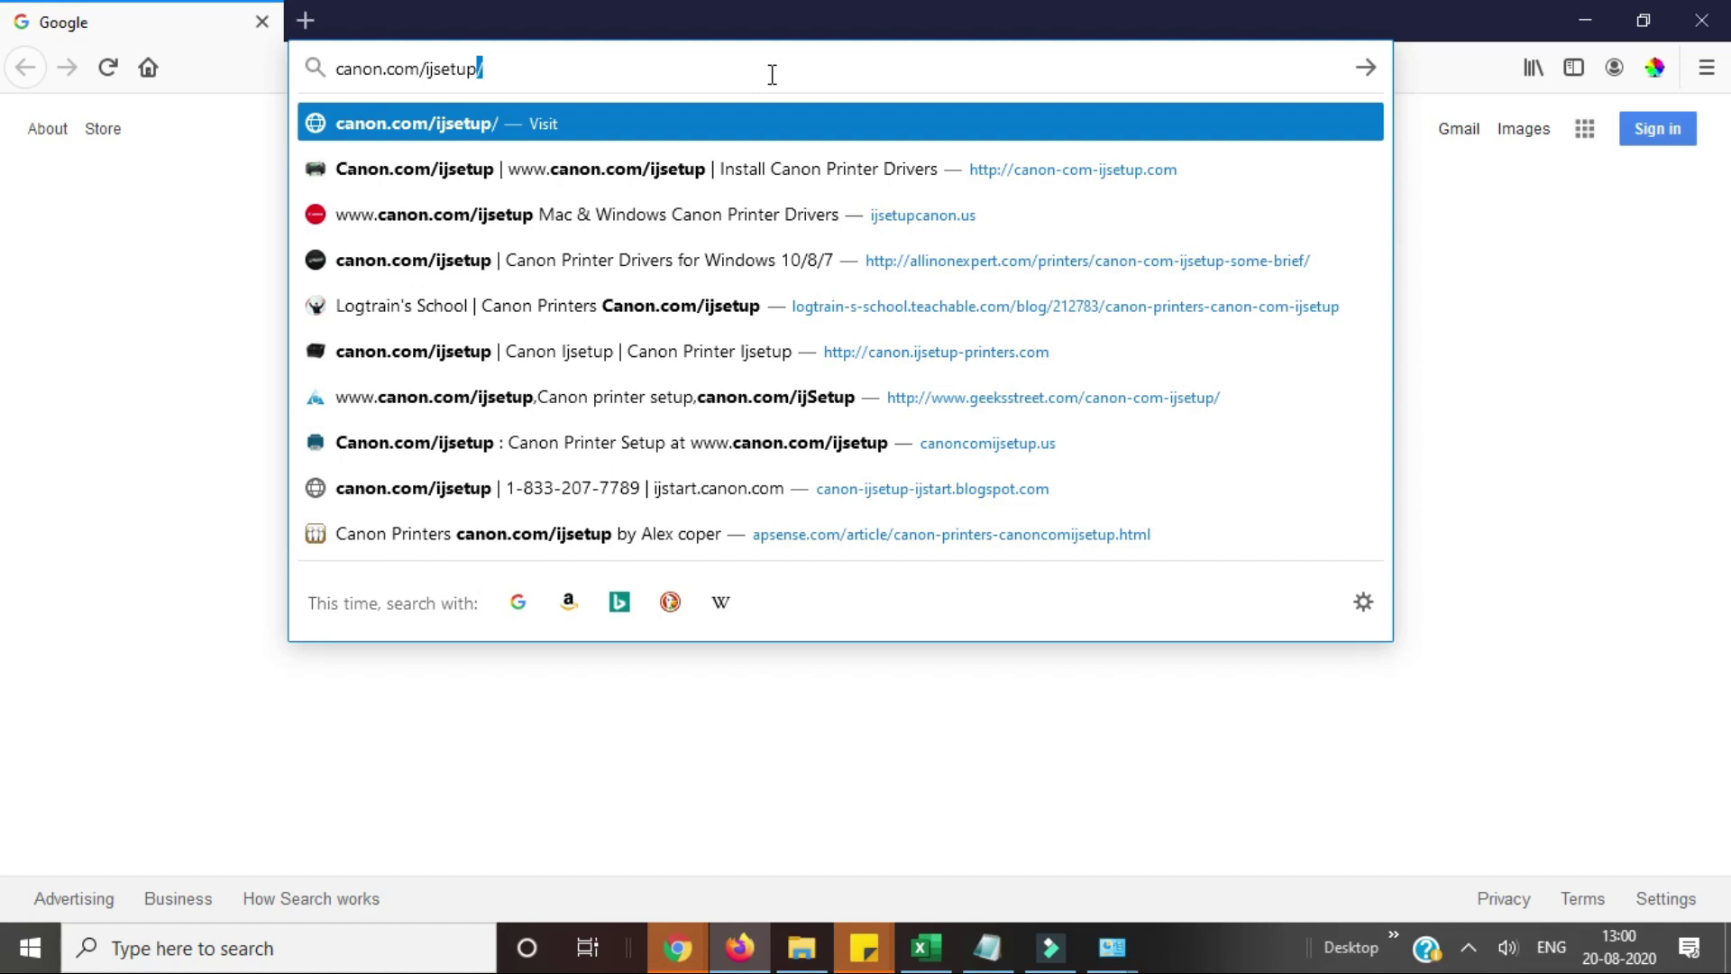
{"action": "key", "text": "Return"}
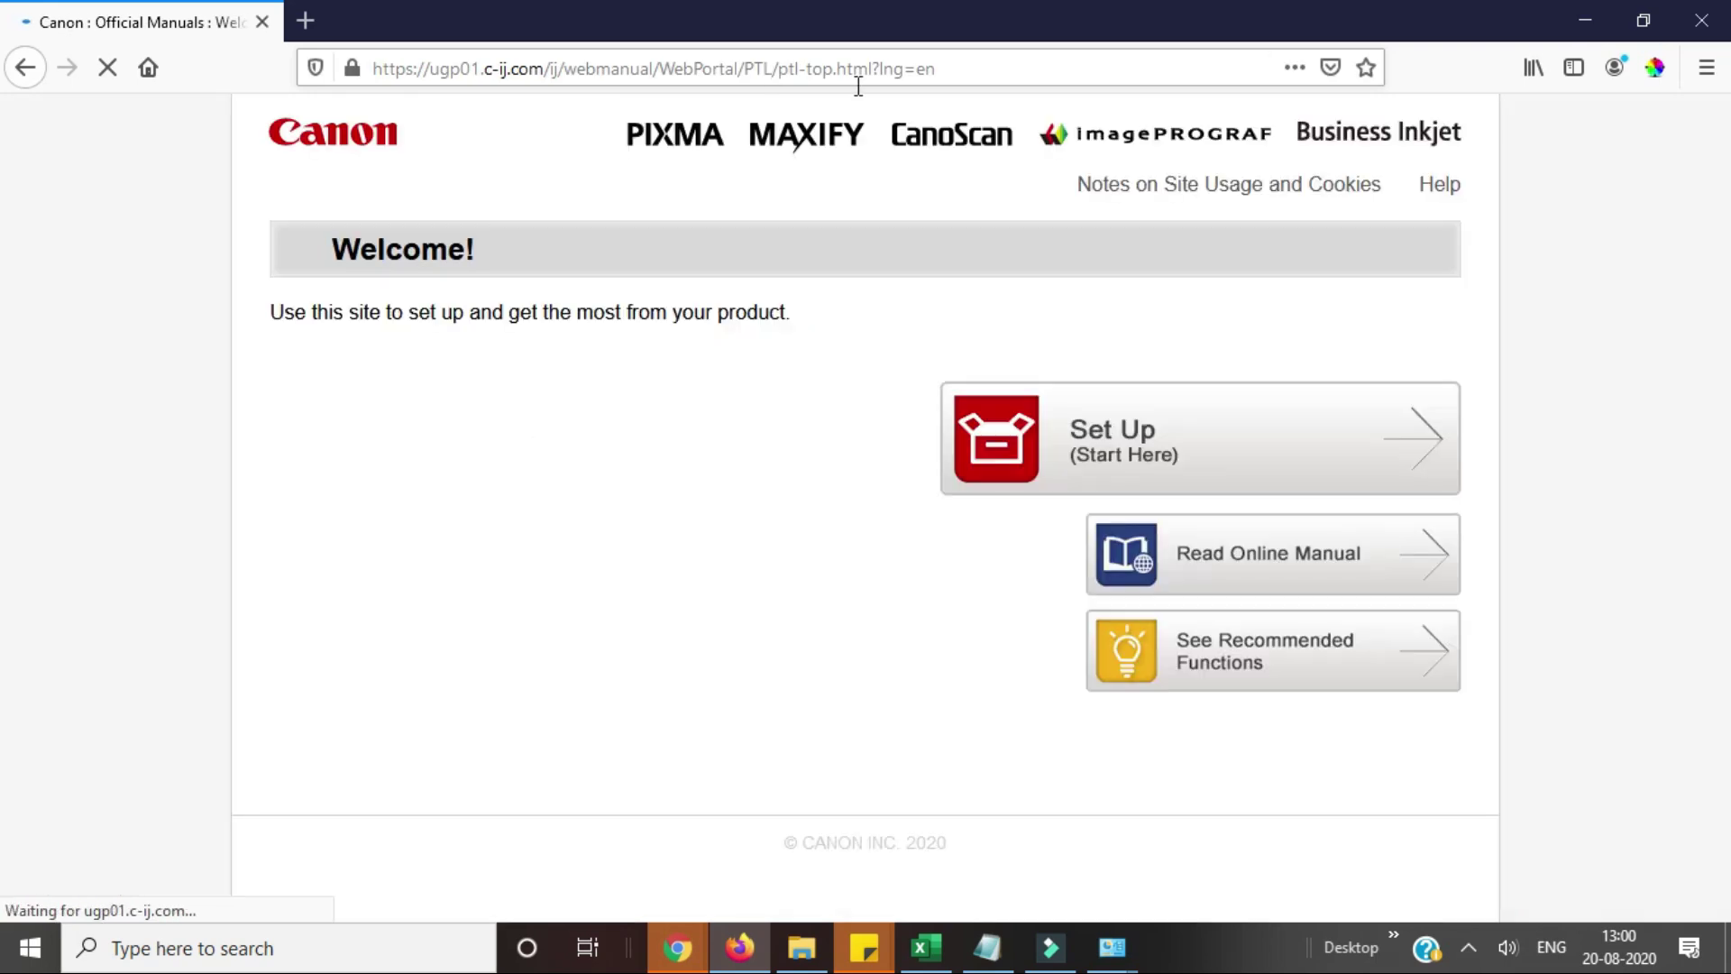
- Choose Set Up and search the product name box for 490
{"action": "left_click", "coordinate": [1164, 431]}
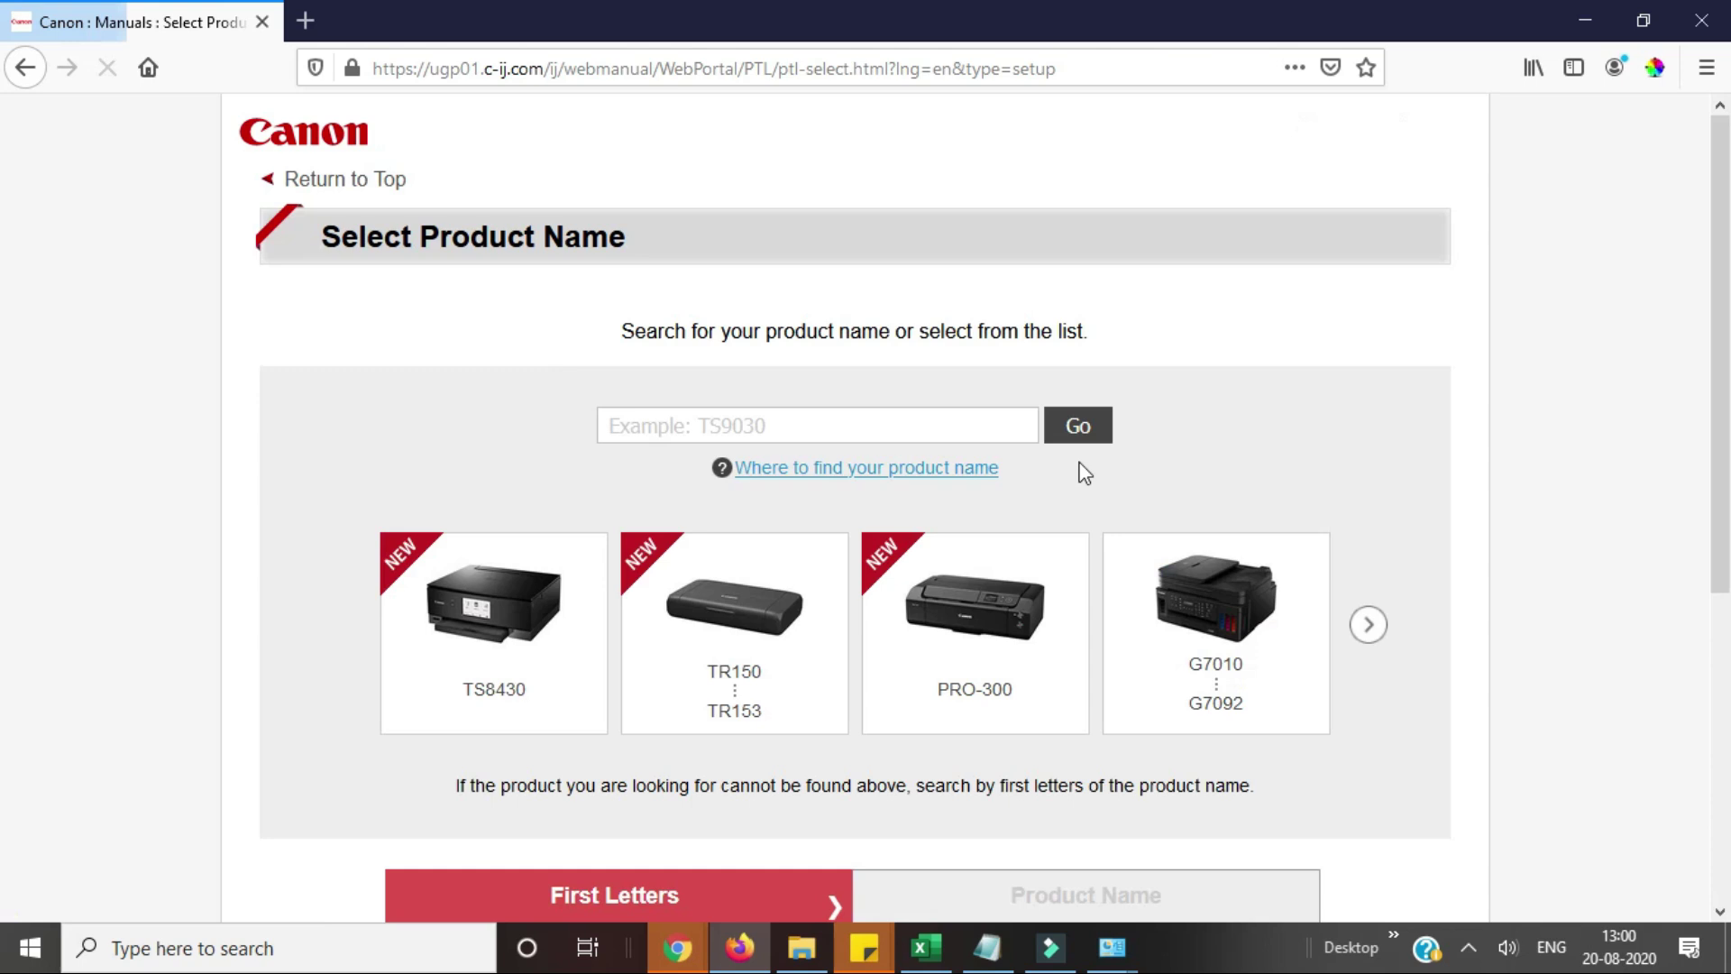
{"action": "left_click", "coordinate": [893, 421]}
{"action": "type", "text": "490"}
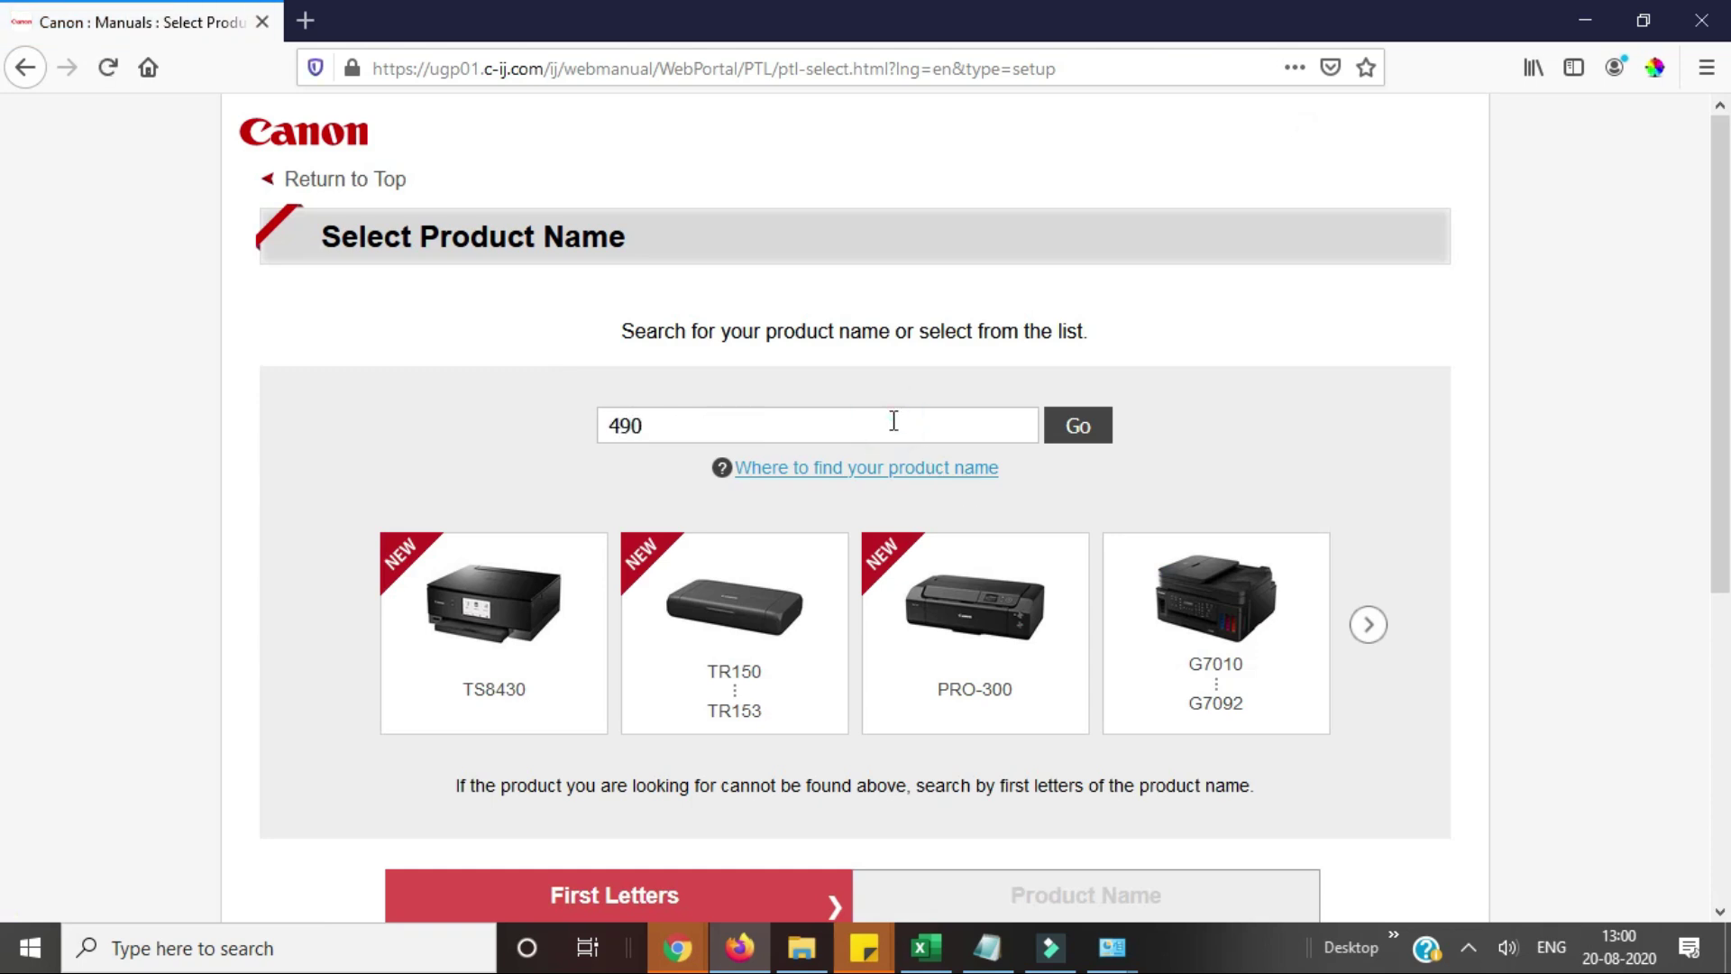
{"action": "key", "text": "Return"}
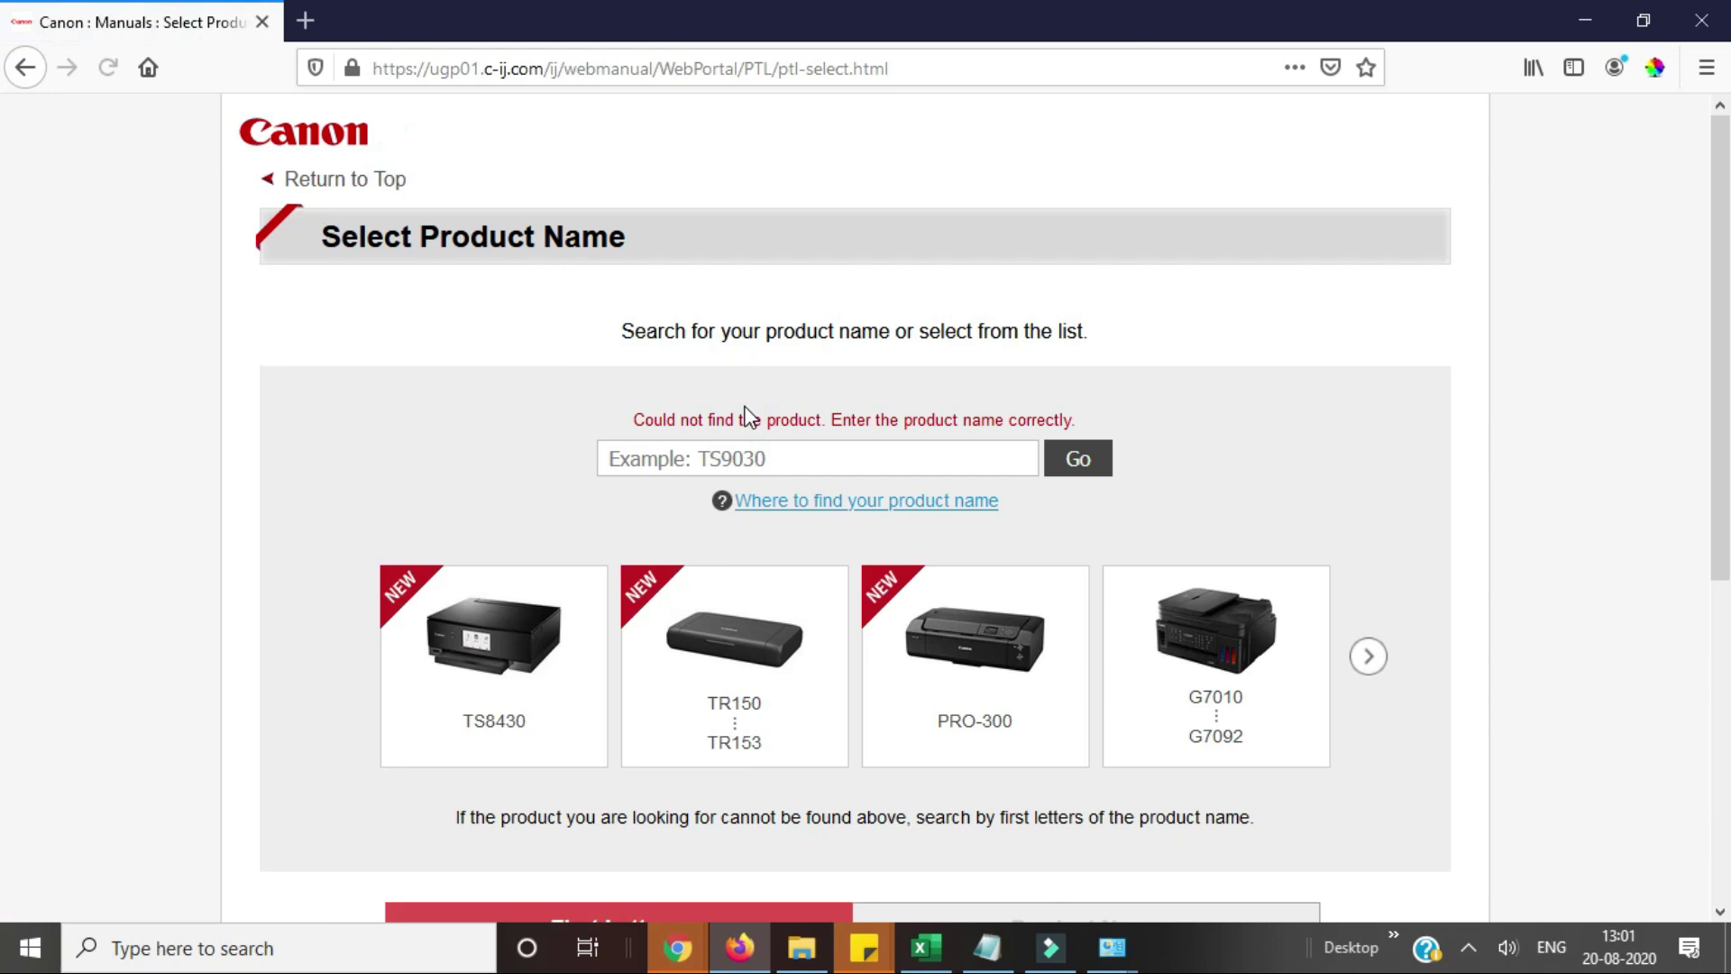
- Retry the product search, trying mx490 and then 490 again
{"action": "type", "text": "mx"}
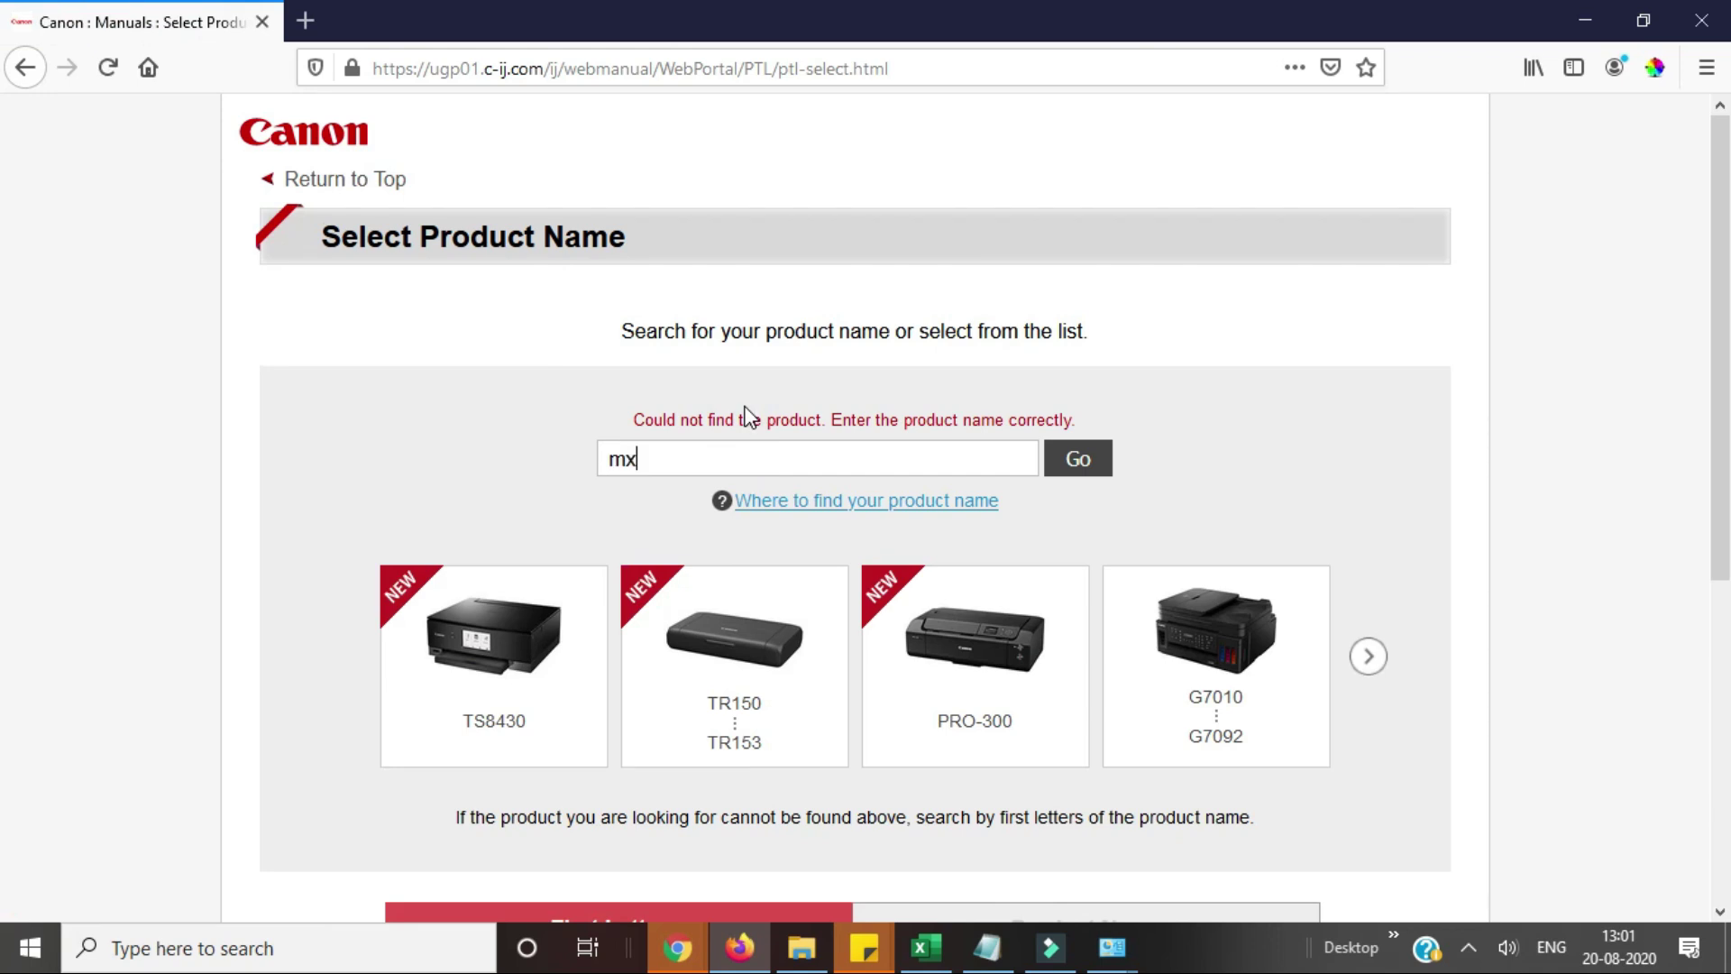
{"action": "type", "text": "490"}
{"action": "key", "text": "BackSpace"}
{"action": "key", "text": "BackSpace"}
{"action": "key", "text": "BackSpace"}
{"action": "key", "text": "BackSpace"}
{"action": "key", "text": "BackSpace"}
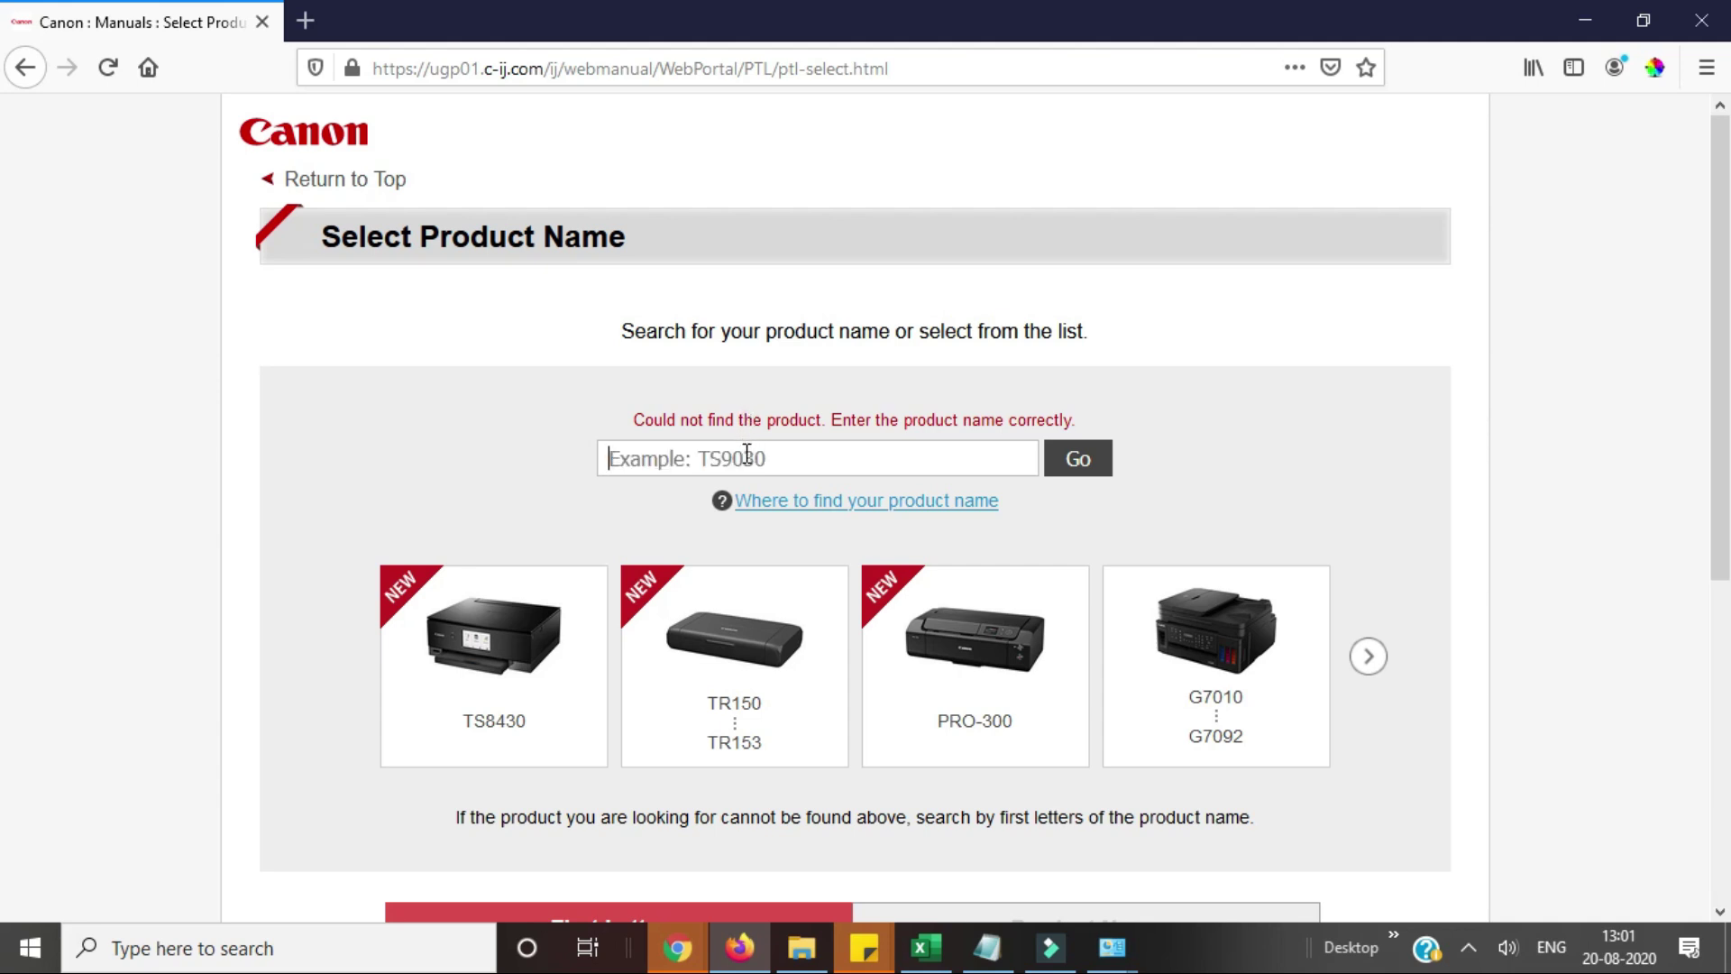
{"action": "left_click", "coordinate": [746, 451]}
{"action": "type", "text": "490"}
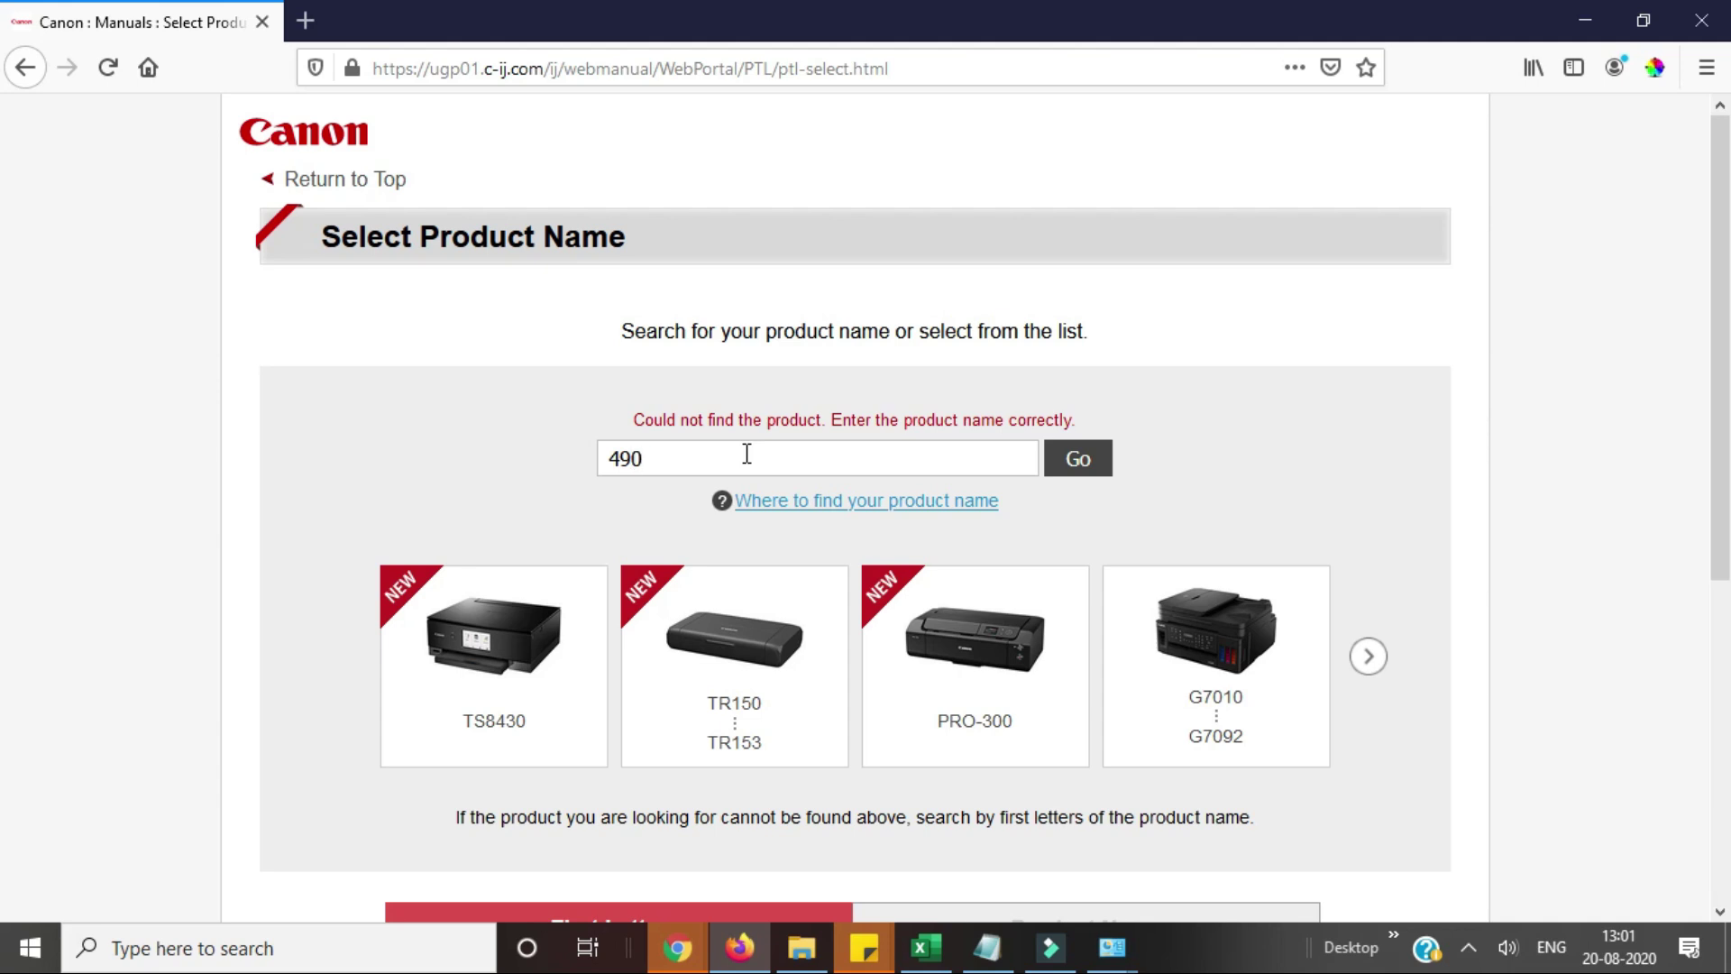
{"action": "key", "text": "Return"}
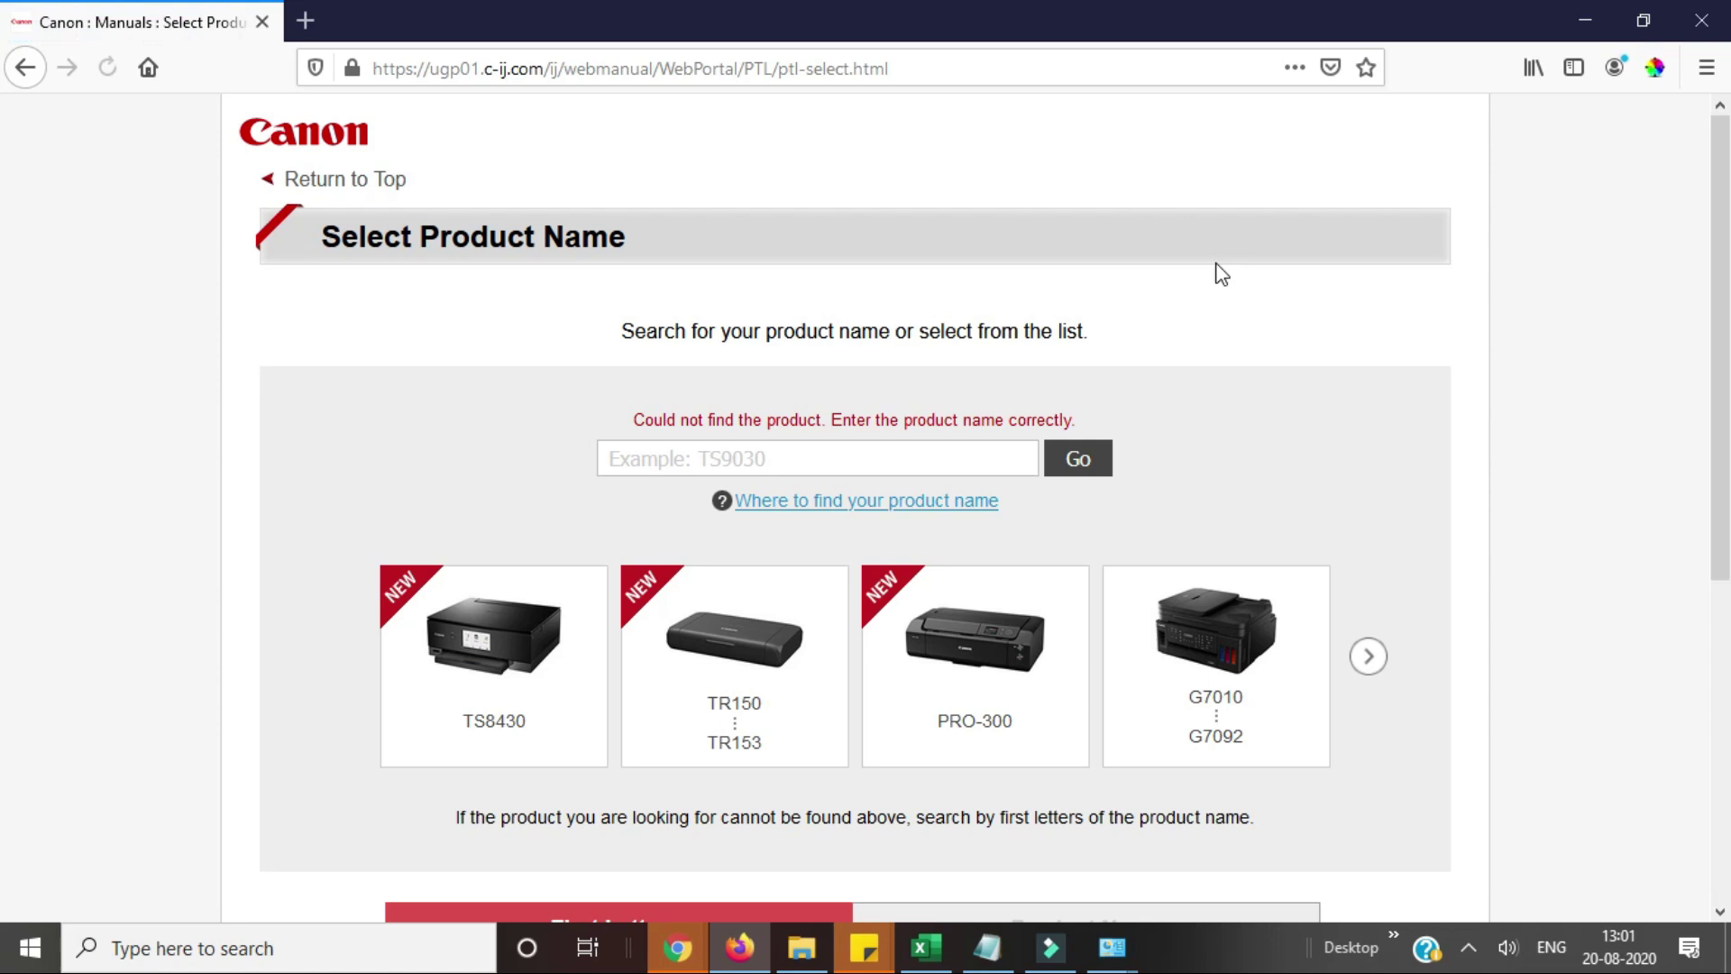
- Pick MX under First Letters, then select MX490 from the product list
{"action": "scroll", "coordinate": [1221, 273], "scroll_direction": "down", "scroll_amount": 5}
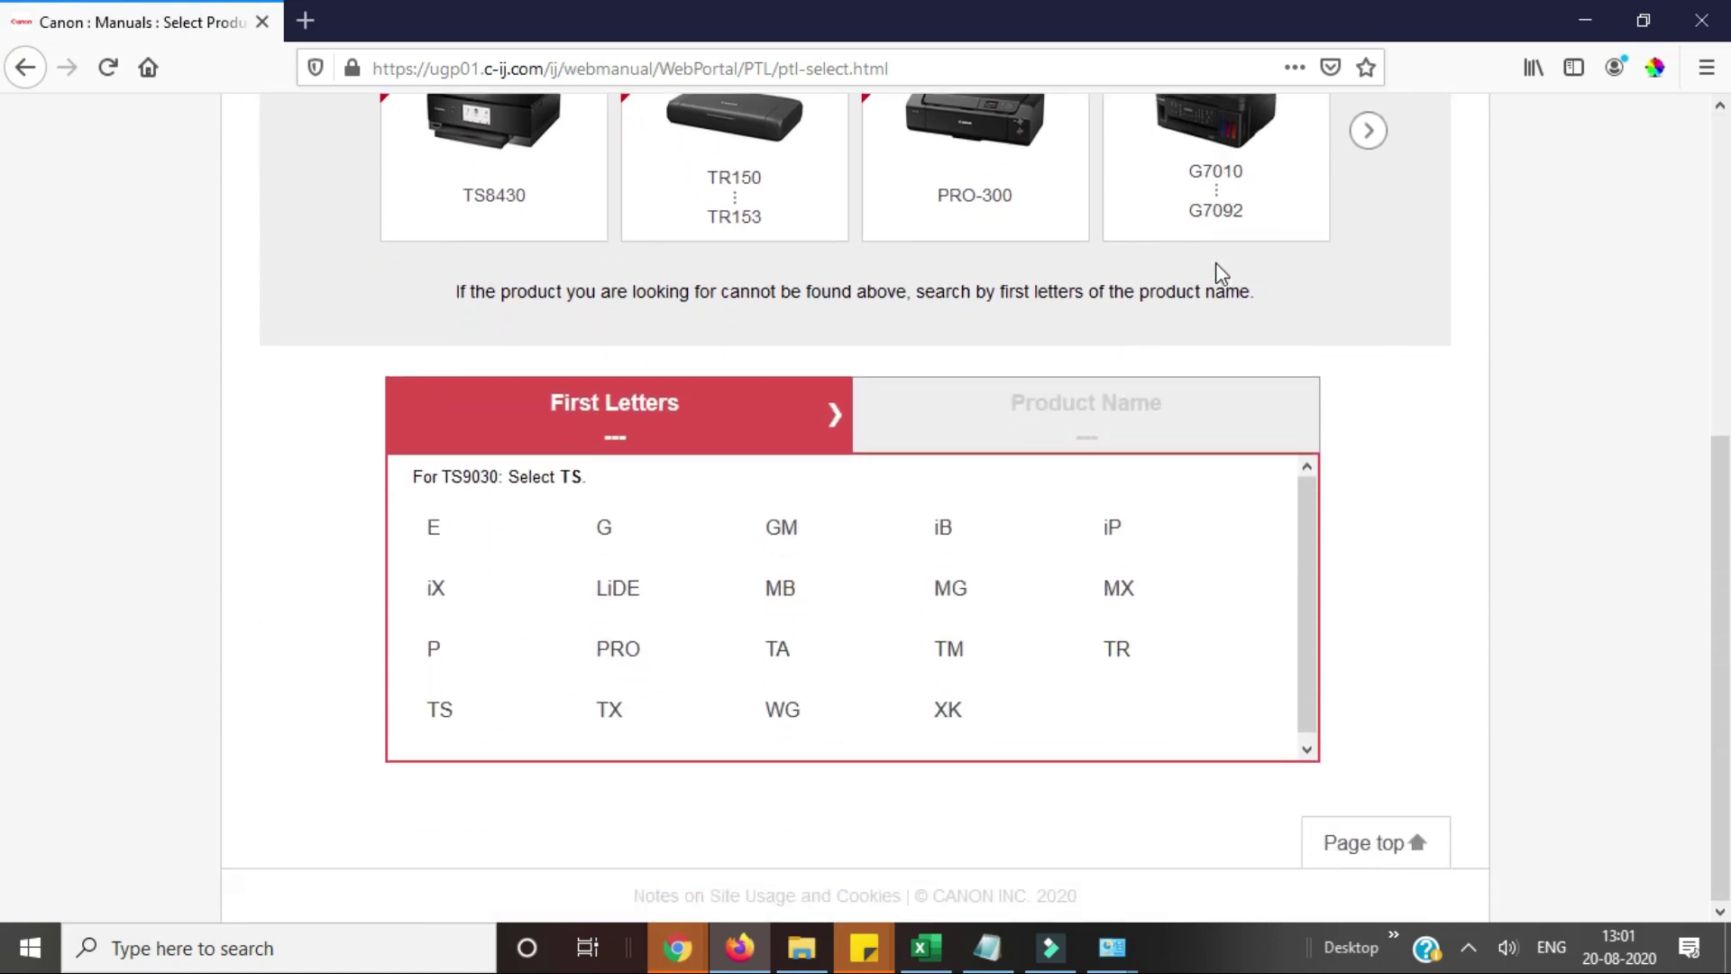
{"action": "scroll", "coordinate": [1222, 273], "scroll_direction": "up", "scroll_amount": 4}
{"action": "scroll", "coordinate": [1221, 273], "scroll_direction": "down", "scroll_amount": 4}
{"action": "left_click", "coordinate": [1121, 587]}
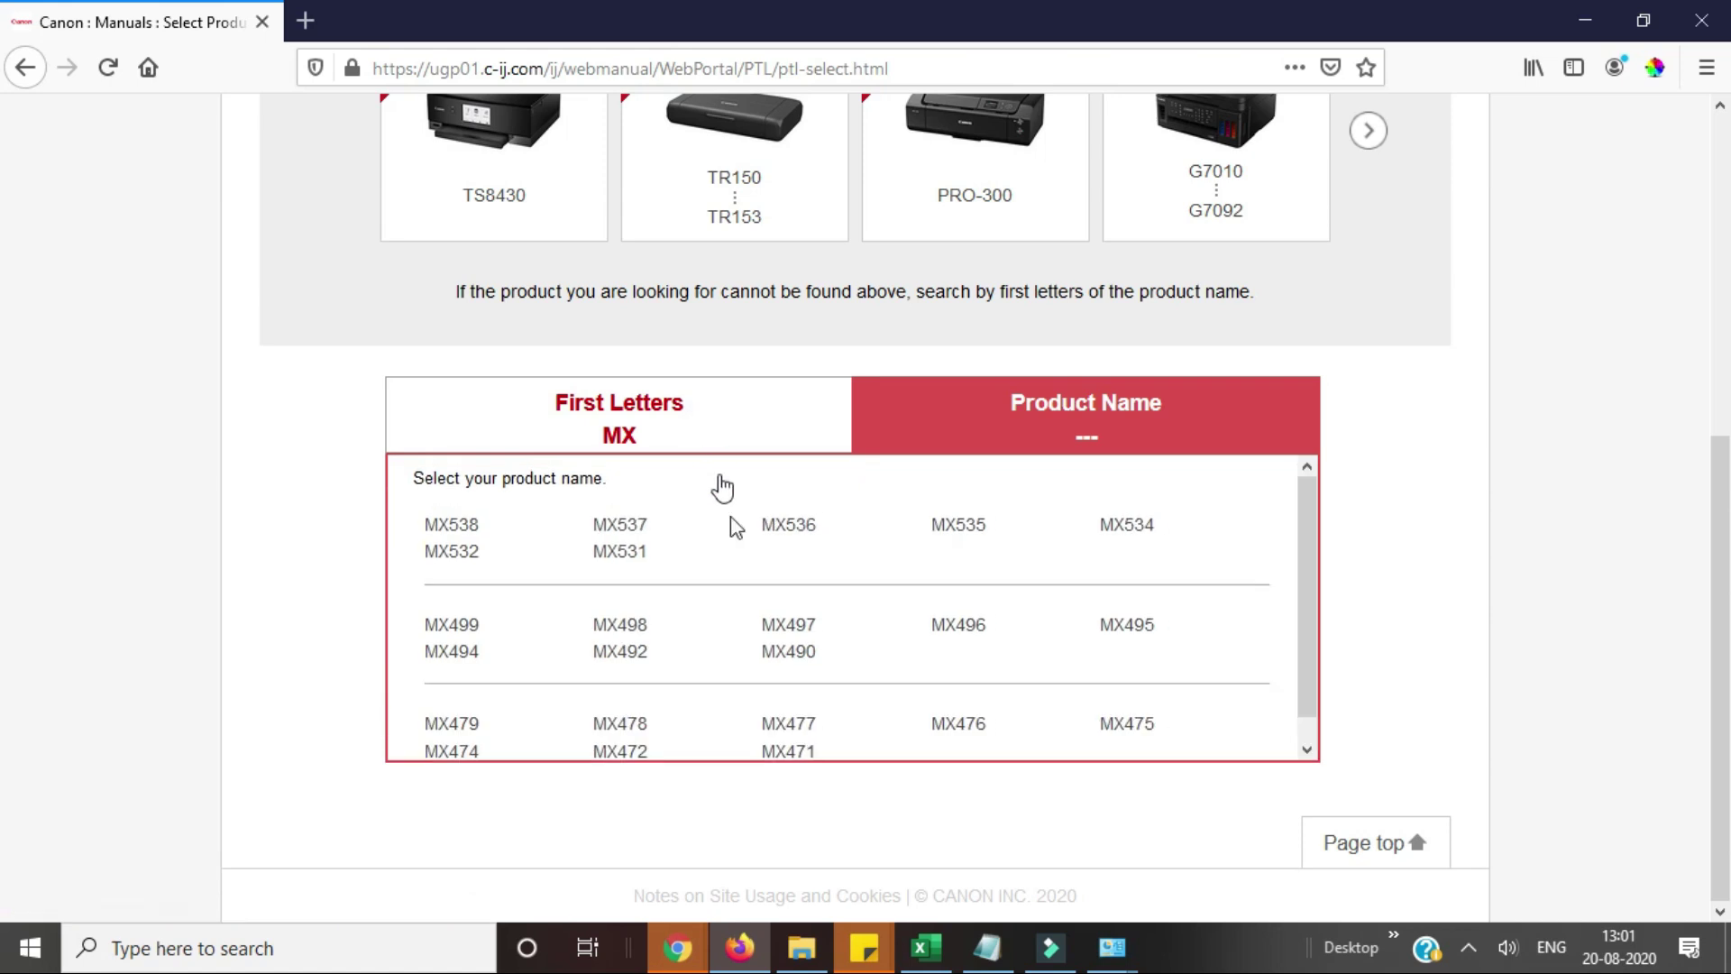
{"action": "scroll", "coordinate": [744, 566], "scroll_direction": "down", "scroll_amount": 1}
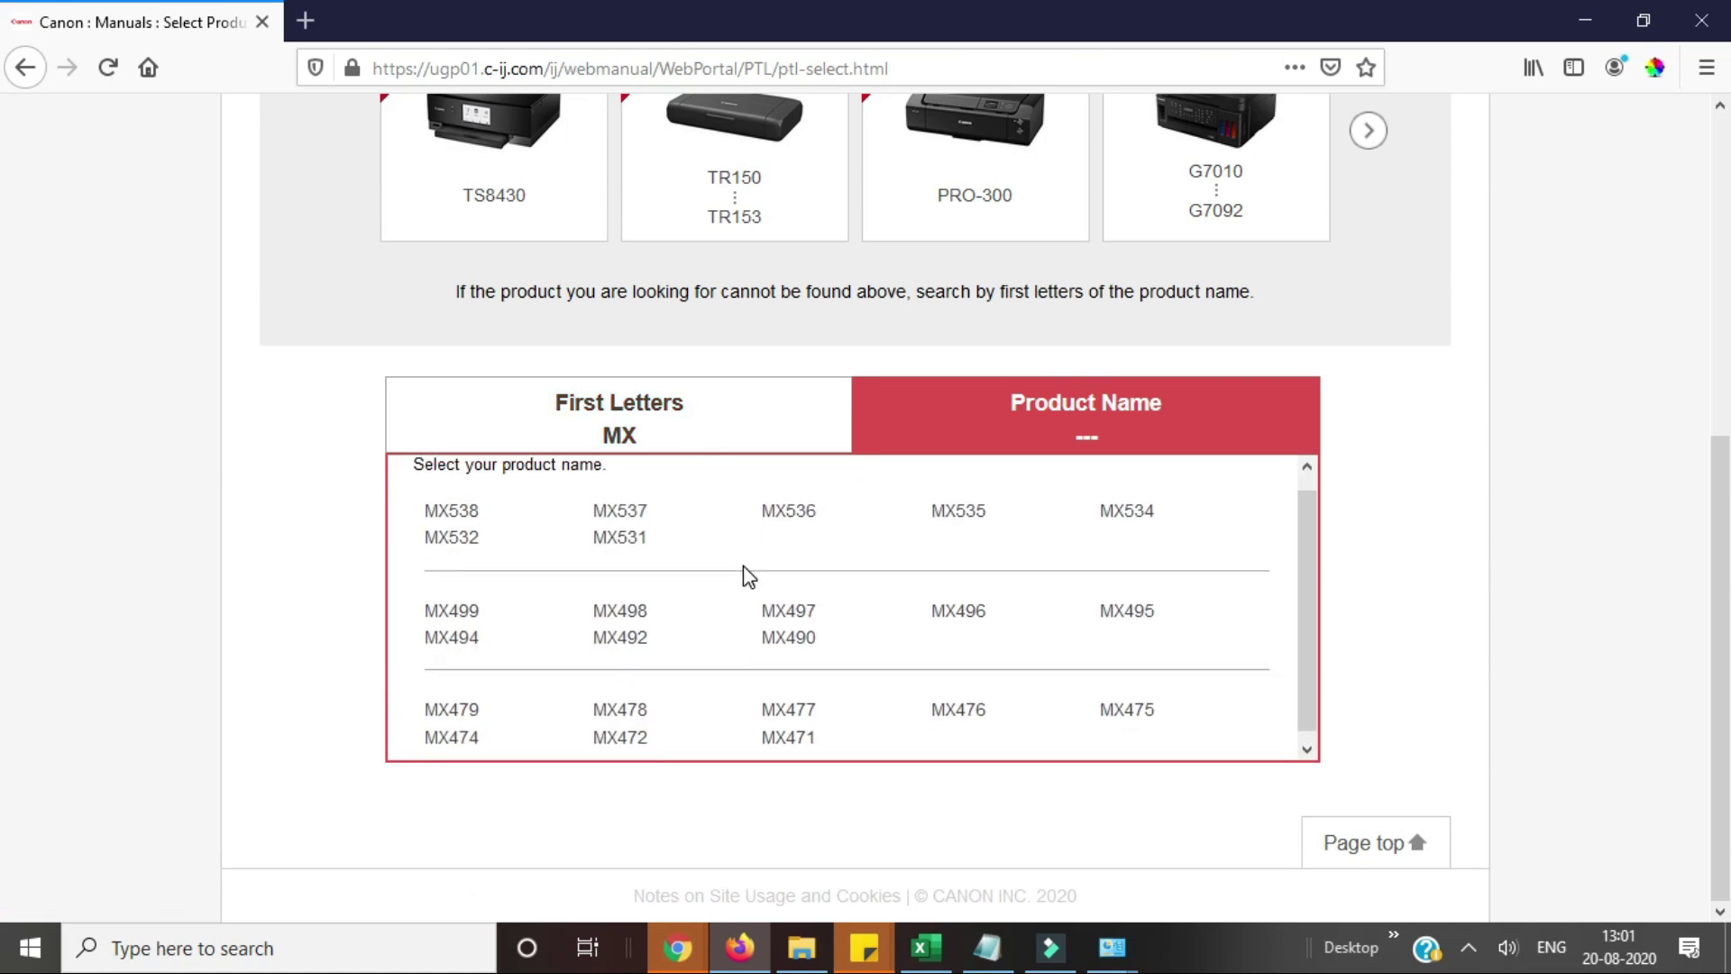
{"action": "left_click", "coordinate": [786, 640]}
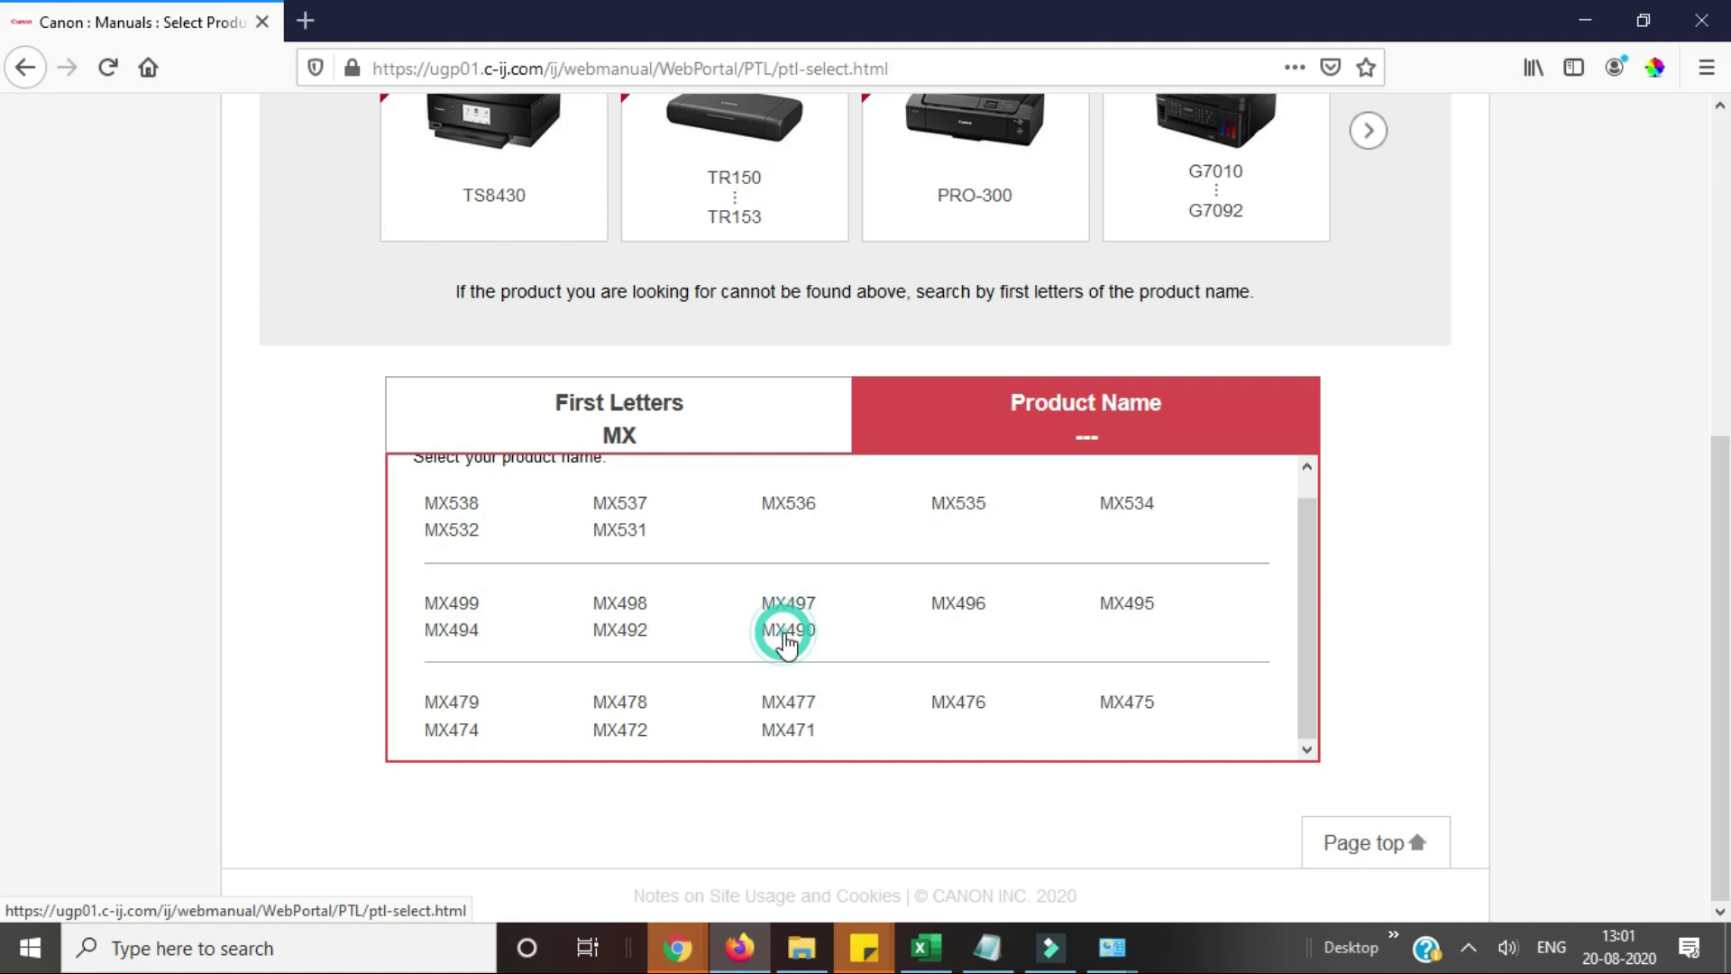